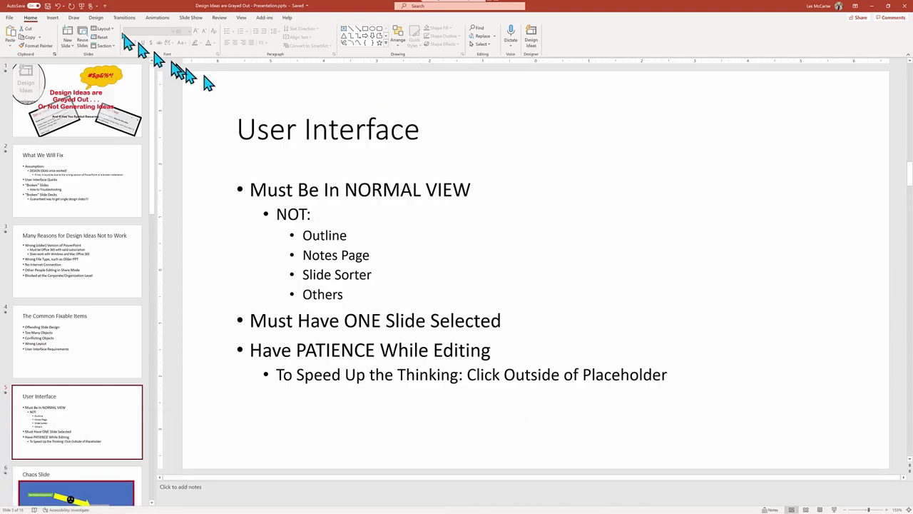
- Open Design Ideas, then switch to Slide Sorter view and check the Design tab
click(95, 17)
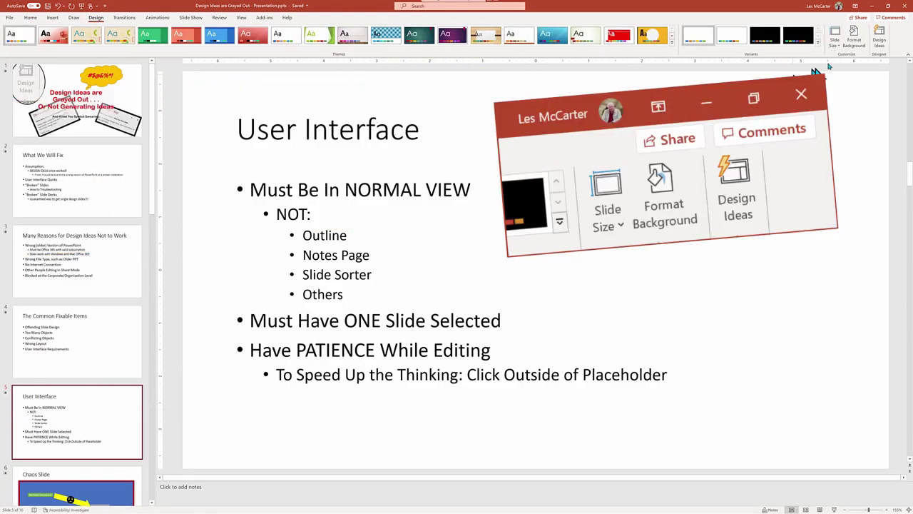
click(879, 37)
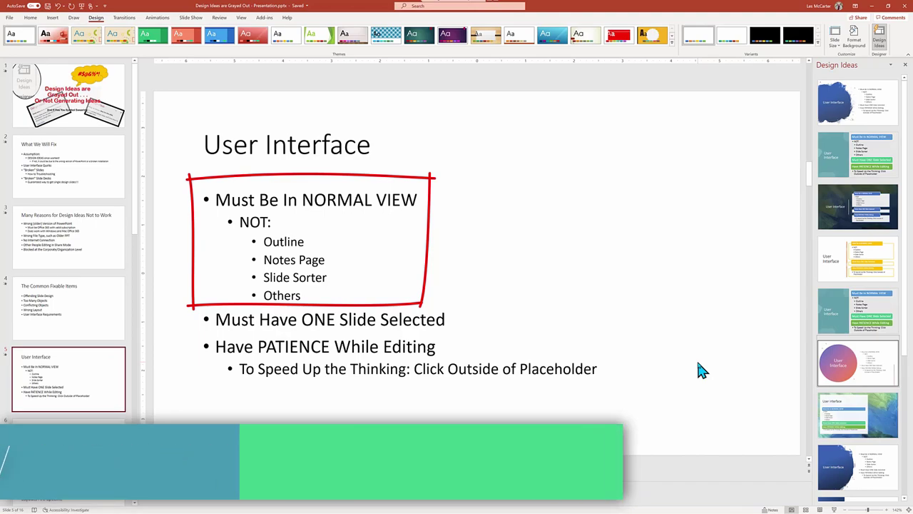
click(241, 18)
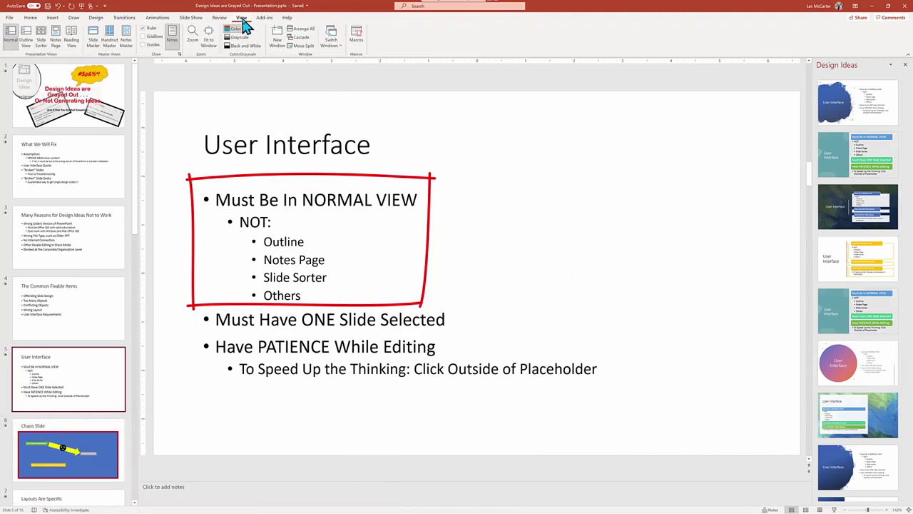
click(41, 37)
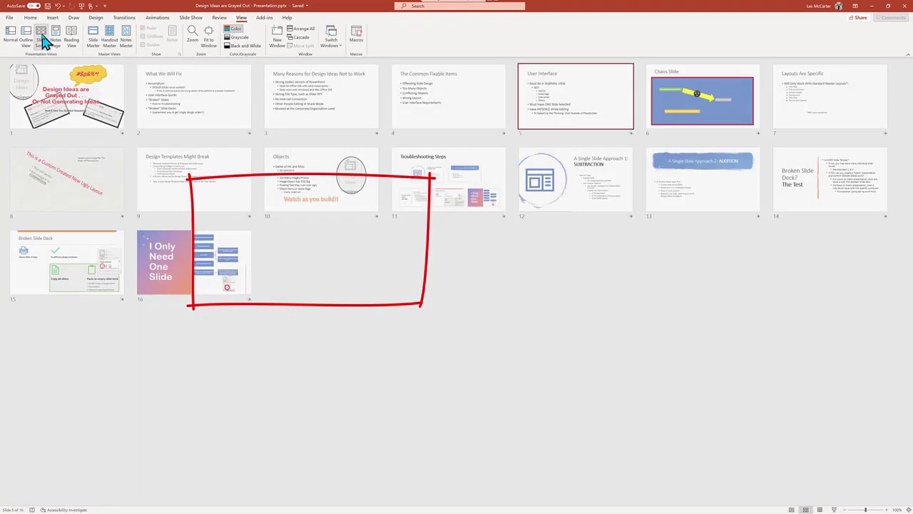
click(95, 17)
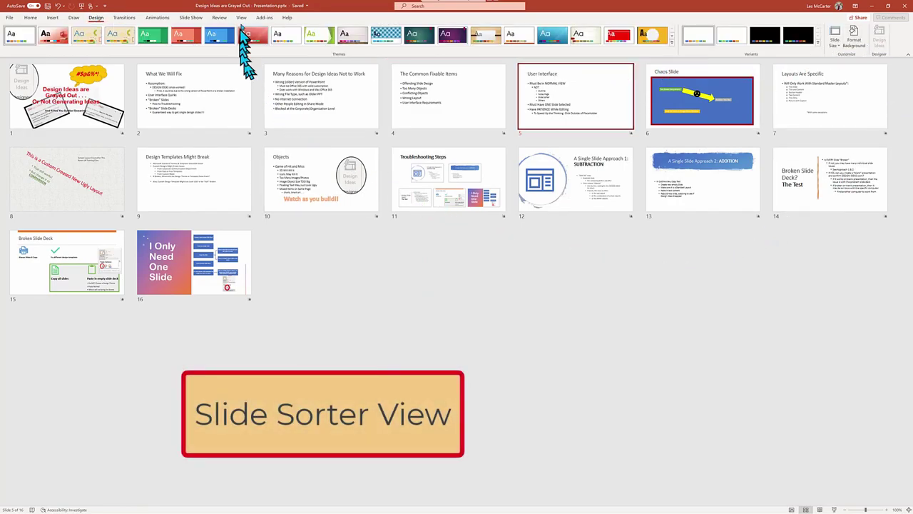
- Switch to Notes Page, then Outline view, checking Design each time, and close Design Ideas
click(242, 19)
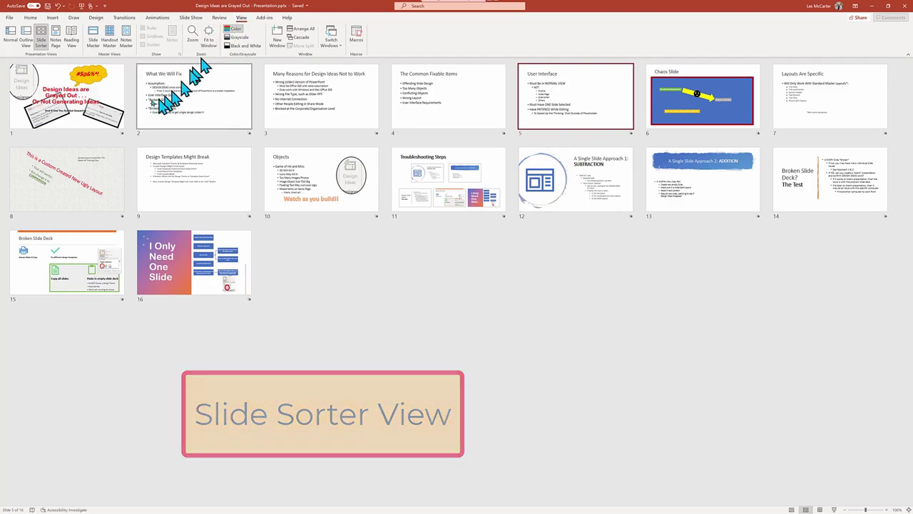
click(56, 34)
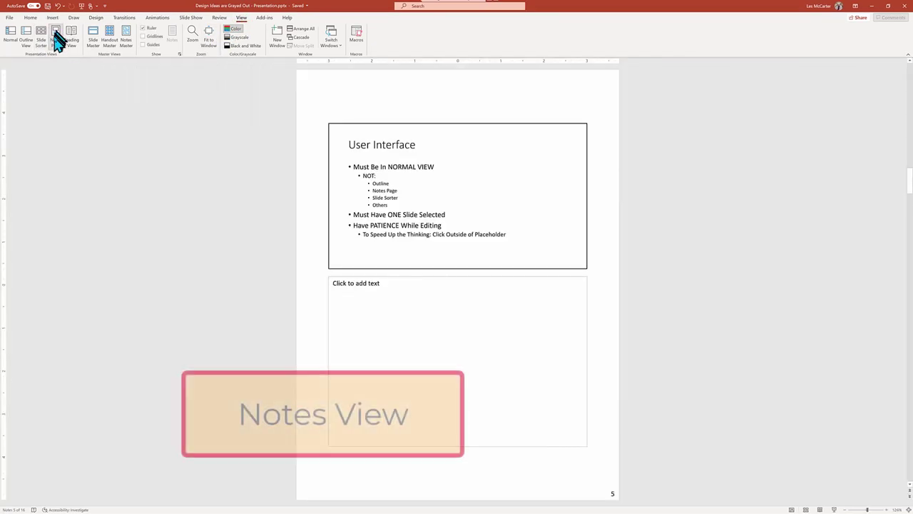
click(96, 18)
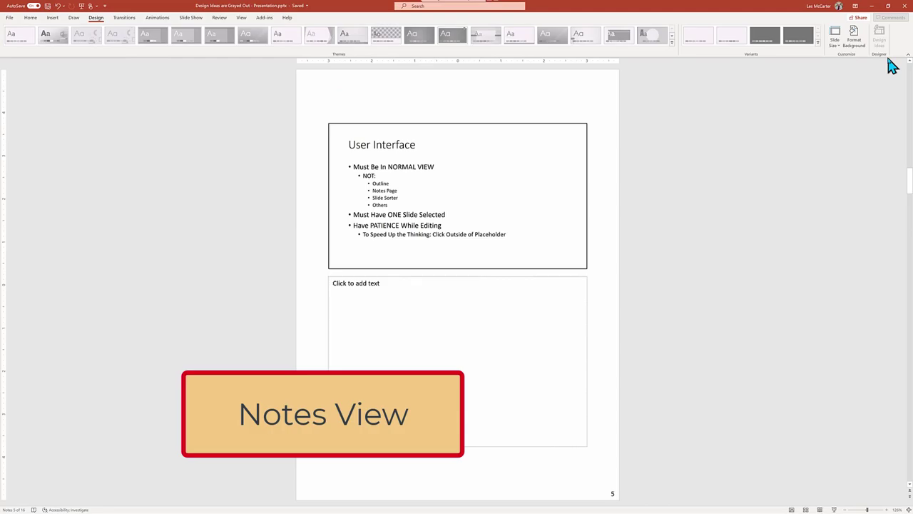
click(242, 18)
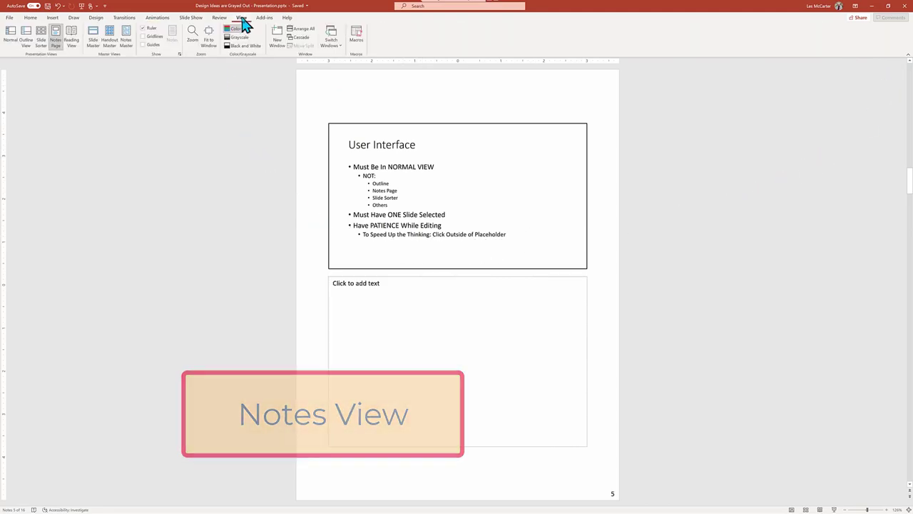
click(24, 36)
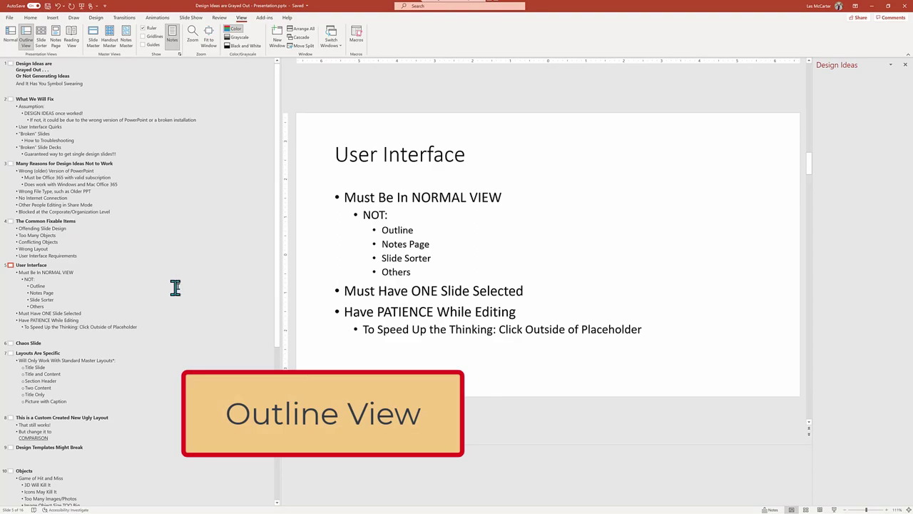
click(96, 17)
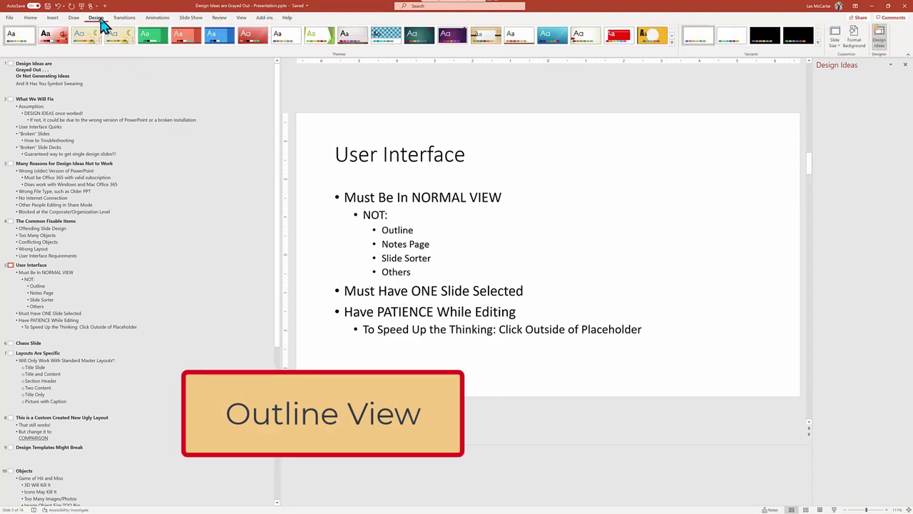
click(883, 37)
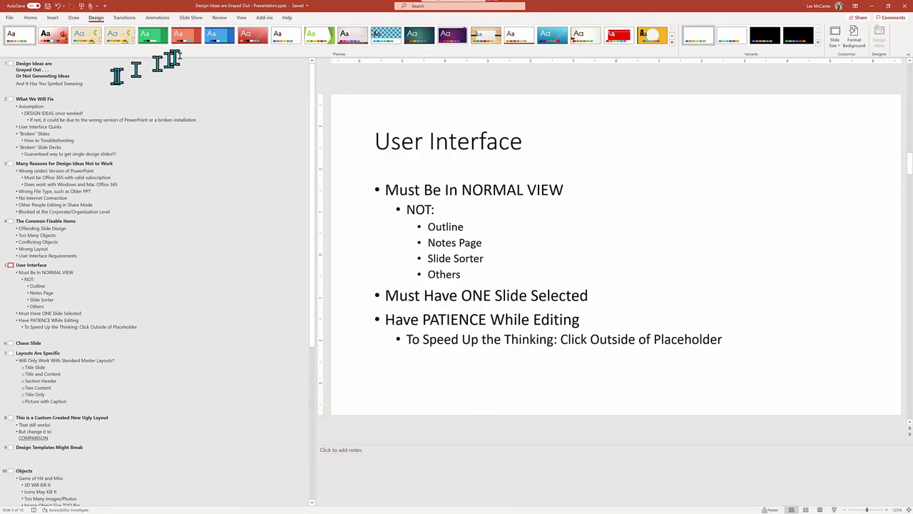
click(241, 17)
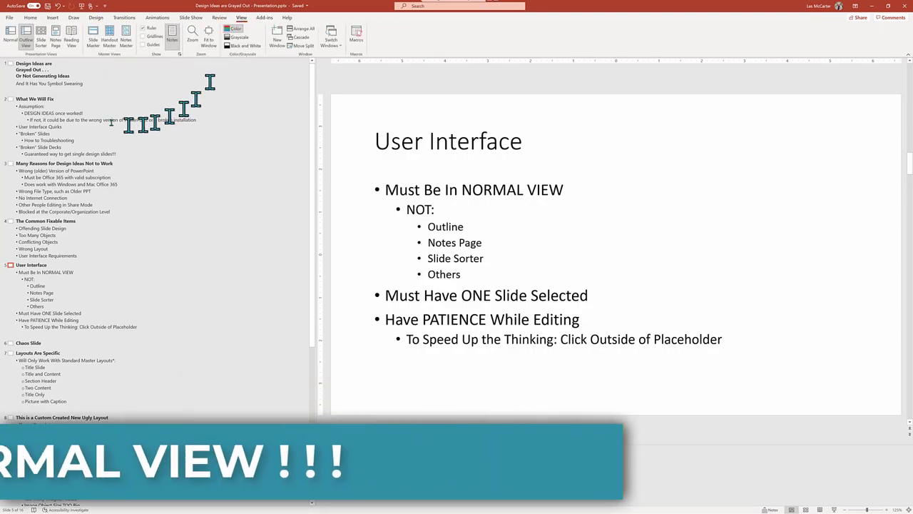
- Return to Normal view and open Design Ideas for the User Interface slide
click(9, 34)
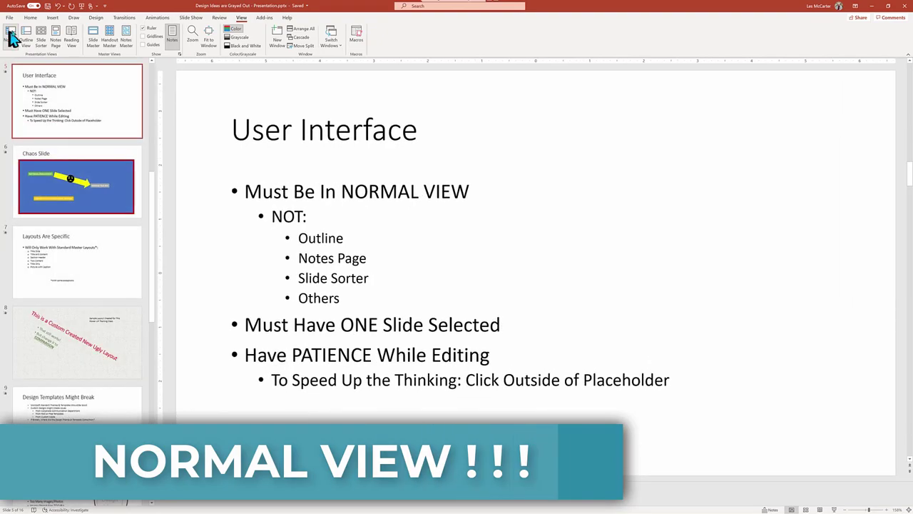
click(94, 18)
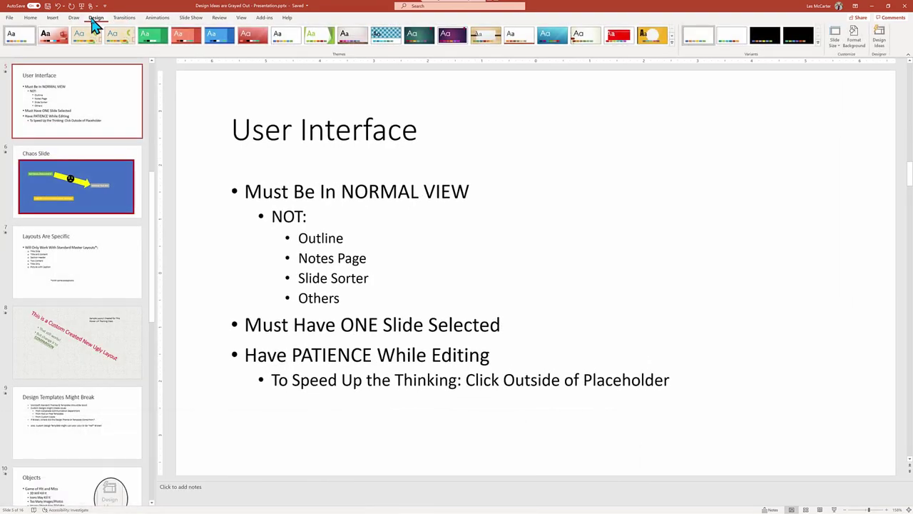
click(881, 40)
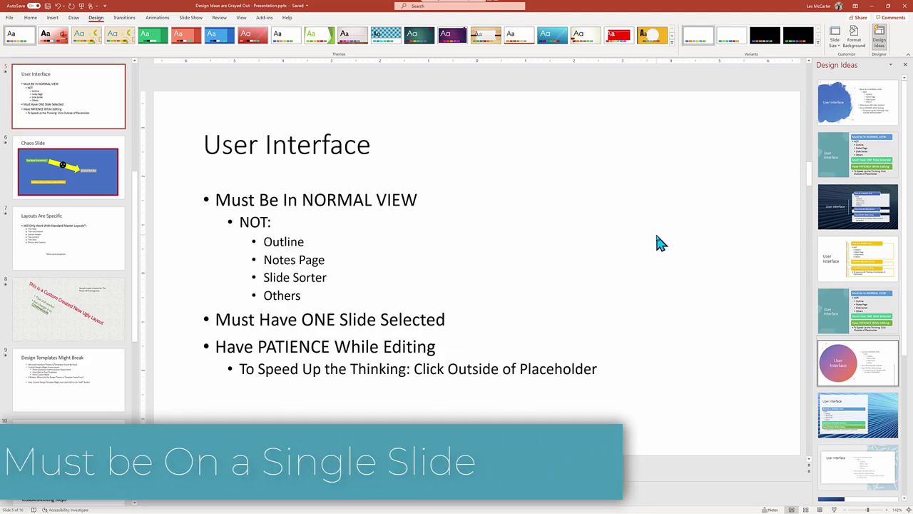
- Select slide 4, 'The Common Fixable Items', together with slide 5 in the thumbnails
scroll(95, 266, up, 1)
scroll(95, 265, up, 2)
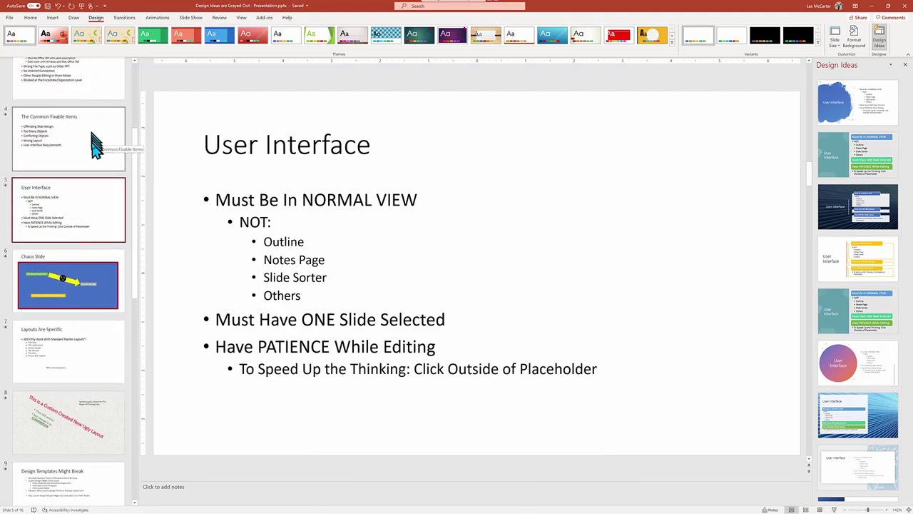
click(97, 152)
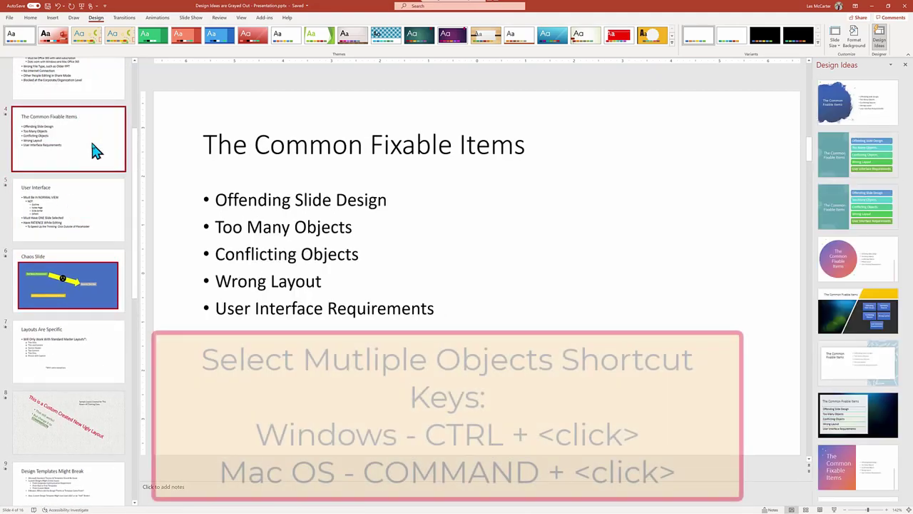
ctrl+click(98, 202)
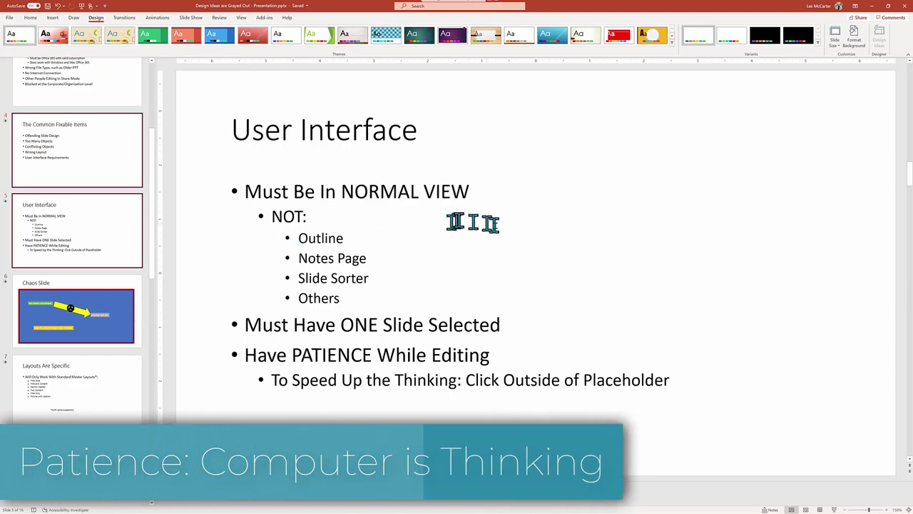
- Append 'I can tyhpe faster than design ideas can think!!!' to the User Interface bullets, then click outside
click(480, 240)
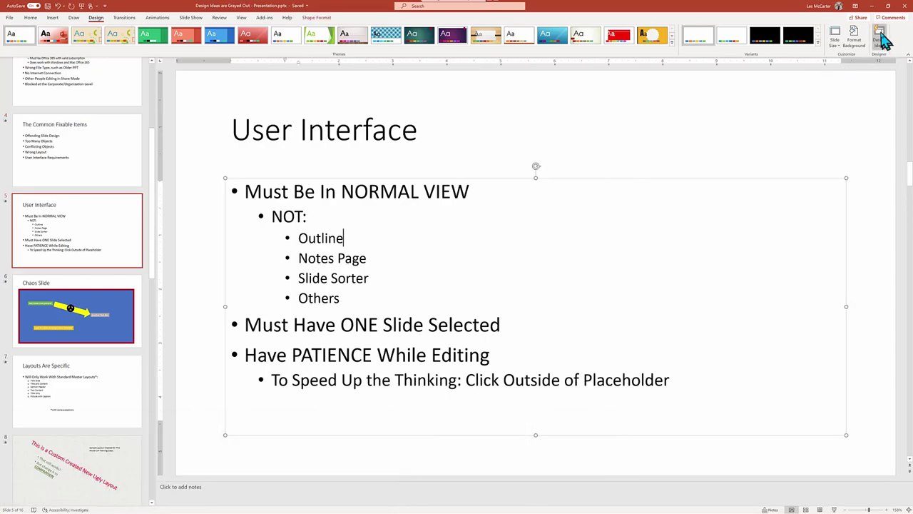
click(882, 40)
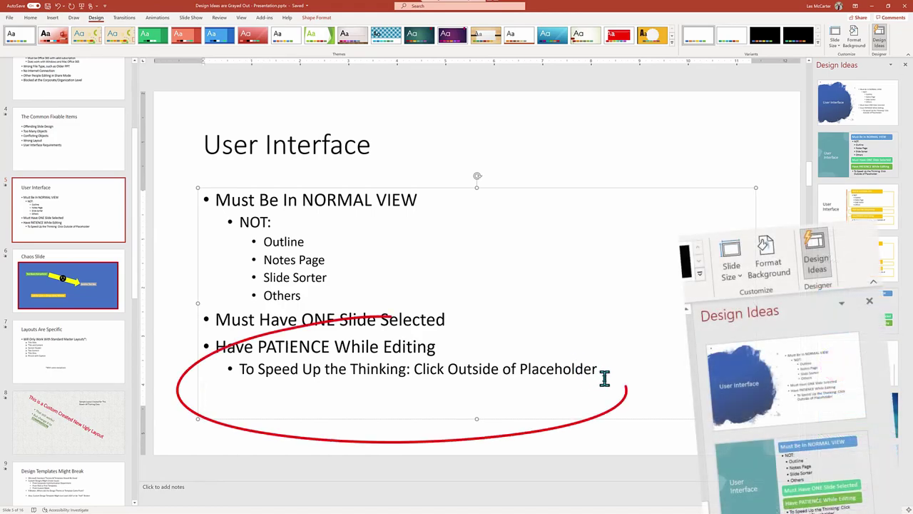
text(I can tyhpe faster than design i)
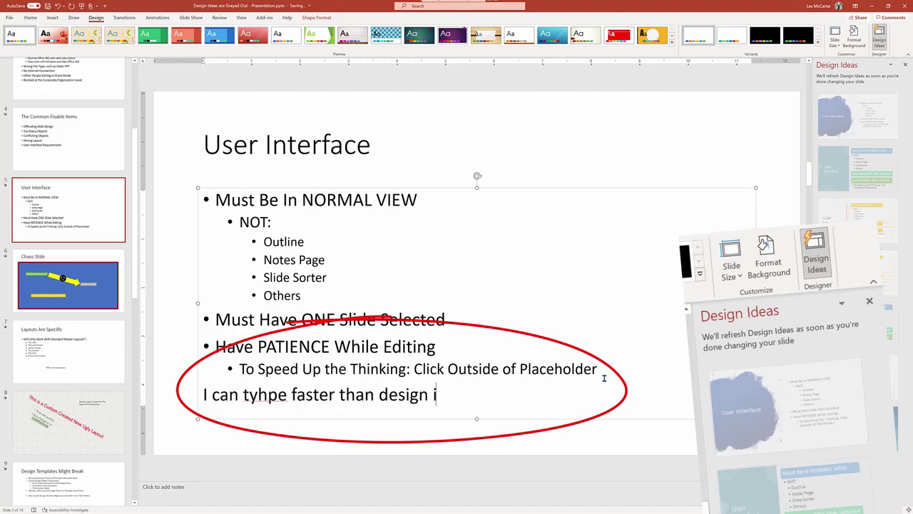
text(s can think!!!!!!!!!!!!!!)
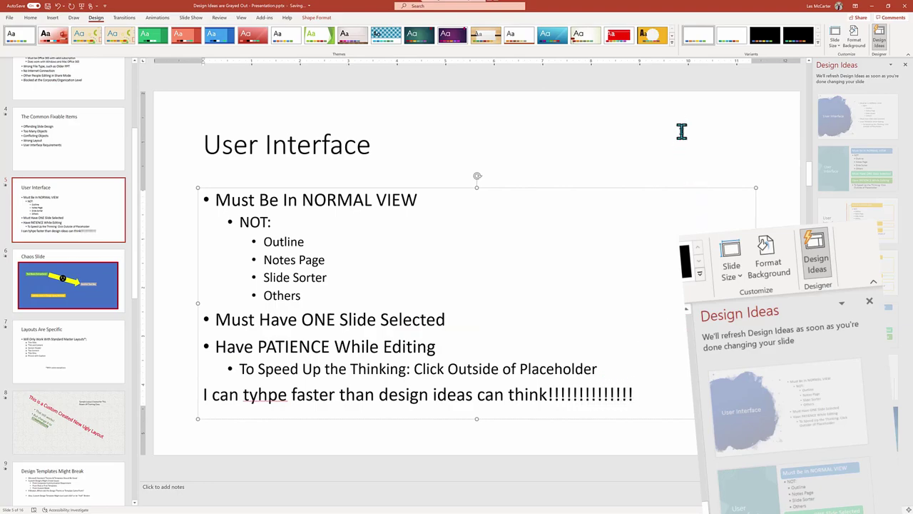
click(681, 131)
click(770, 202)
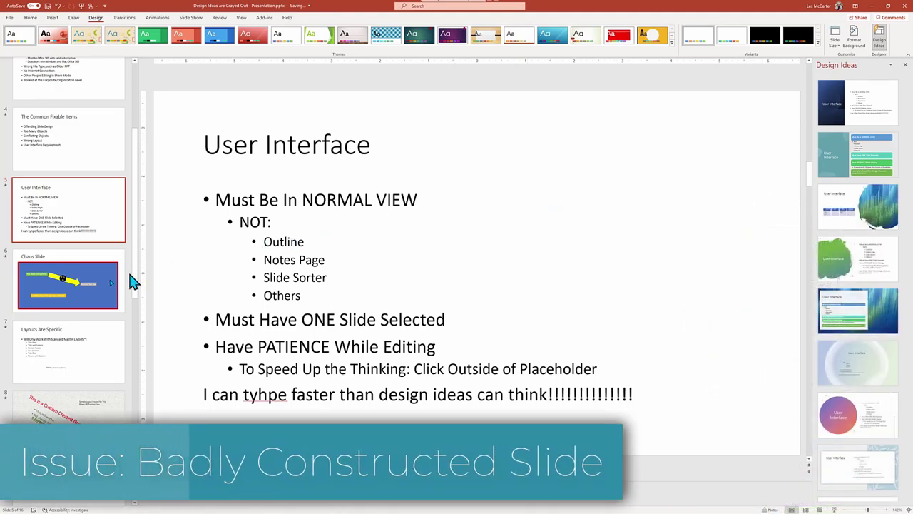
- On the Chaos Slide, delete the angry emoji and the yellow arrow
click(79, 293)
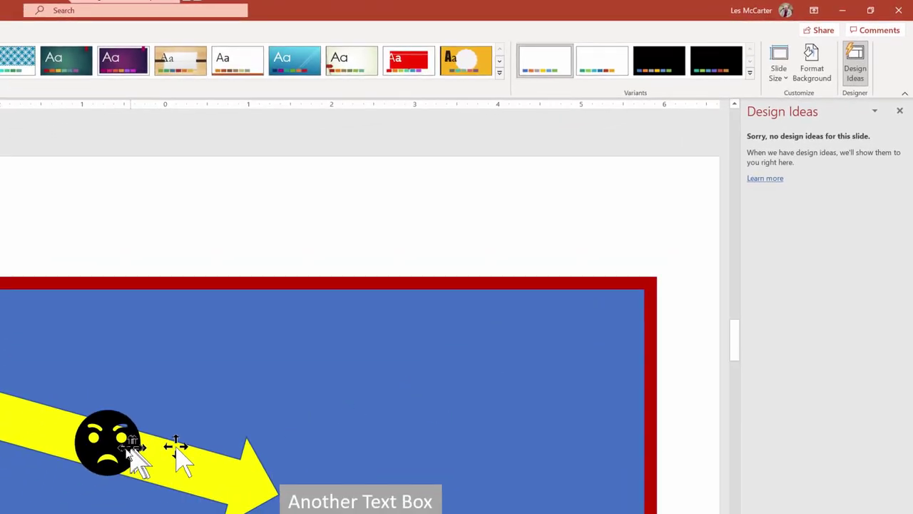
click(0, 513)
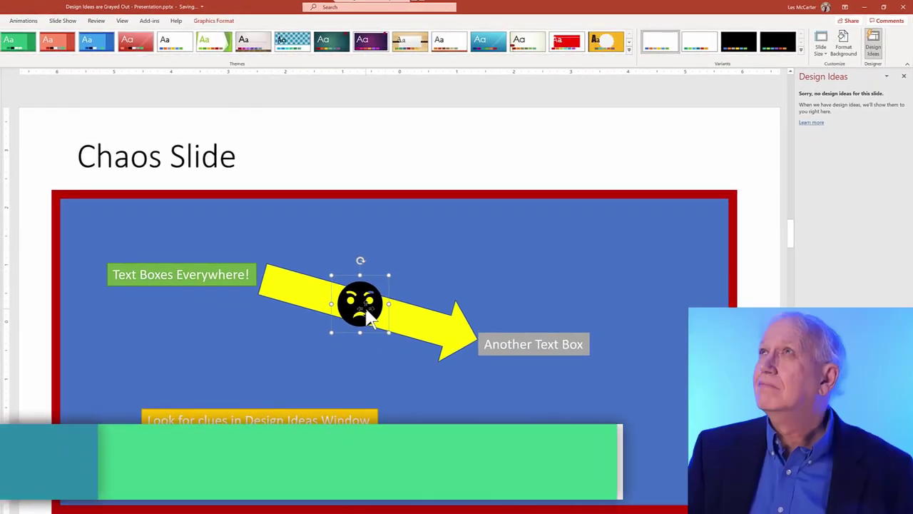
key(Delete)
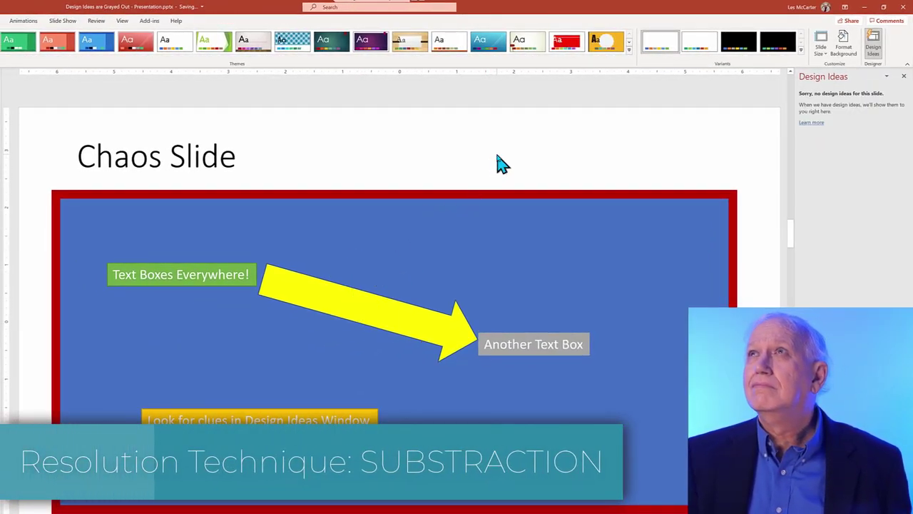
click(403, 300)
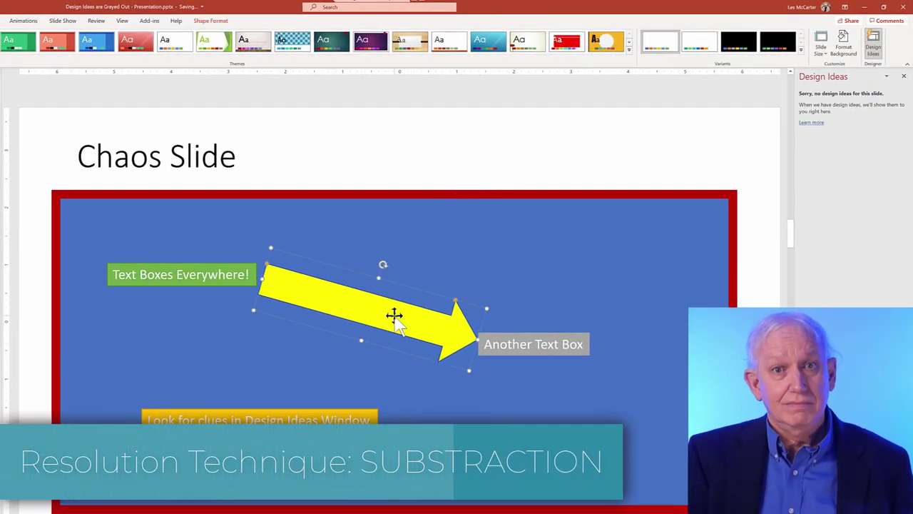
key(Delete)
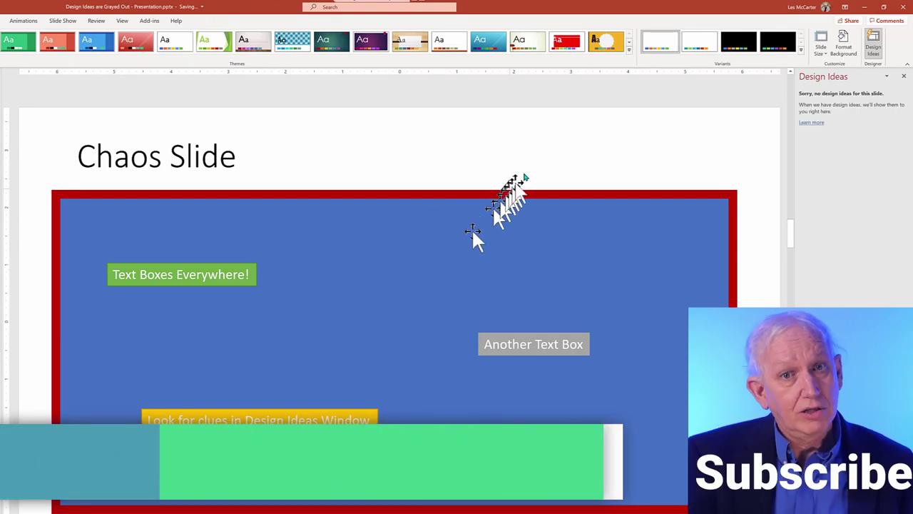
- Delete the blue red-bordered rectangle and the 'Another Text Box' label
click(508, 207)
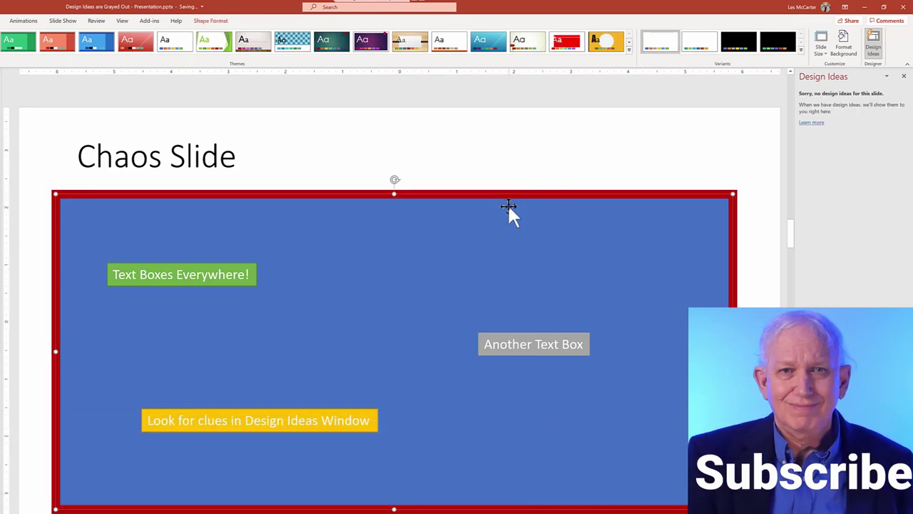
key(Delete)
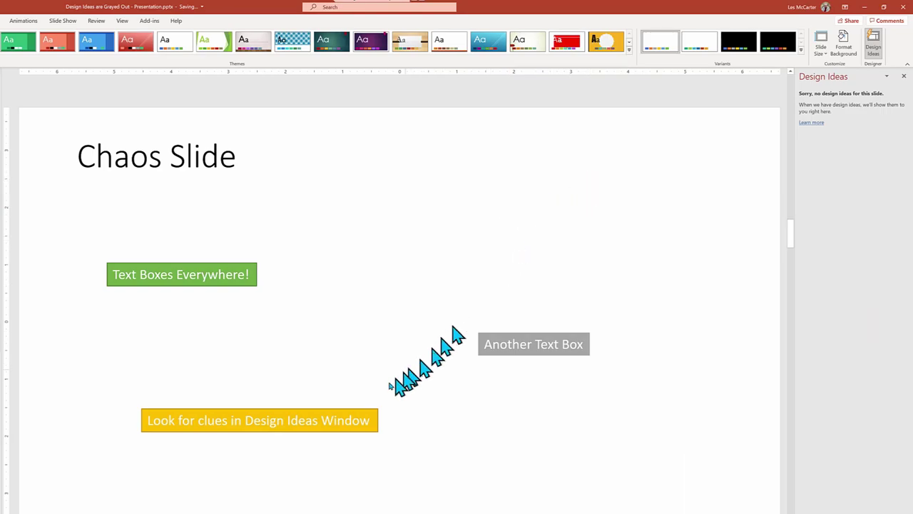
click(526, 352)
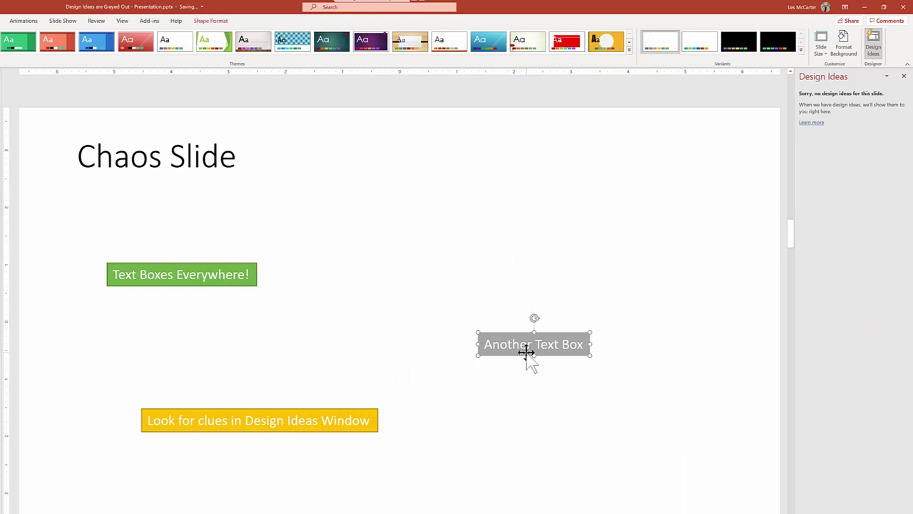
key(Delete)
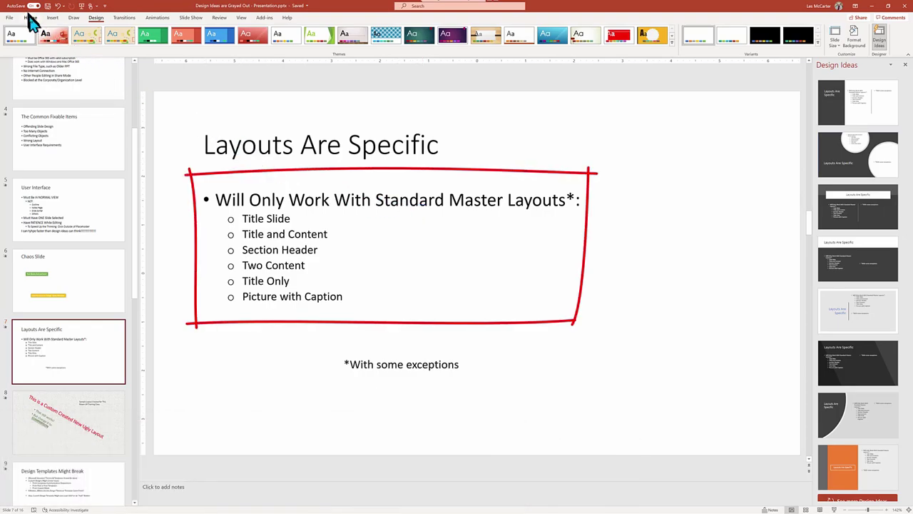
- Try Title Slide and Section Header layouts on slide 7, then settle on Two Content
click(31, 18)
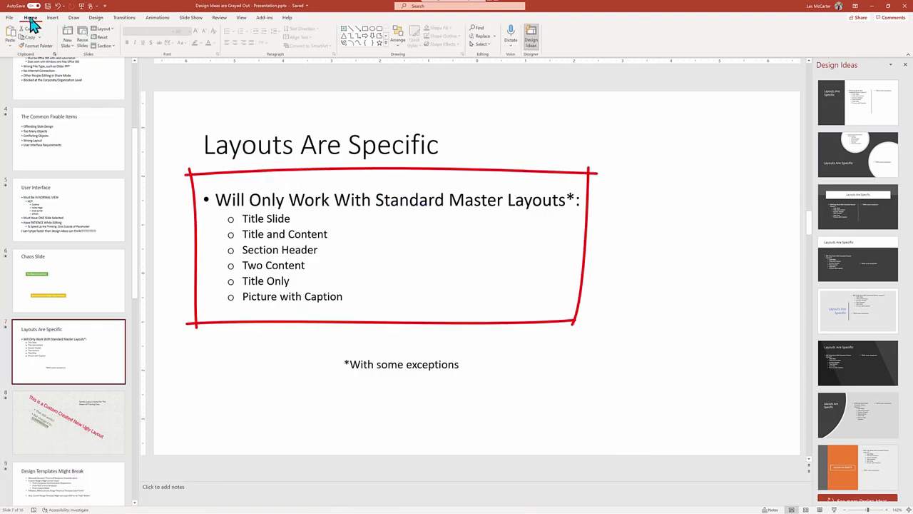
click(113, 31)
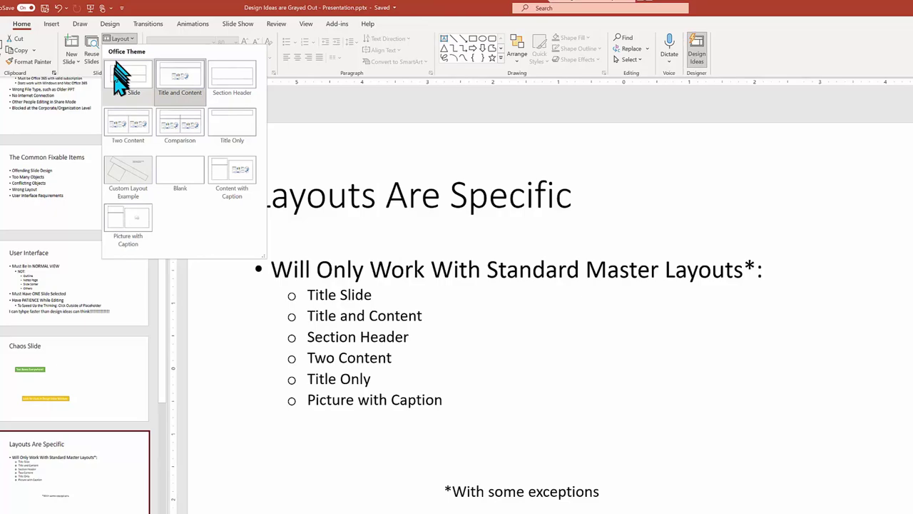
click(174, 103)
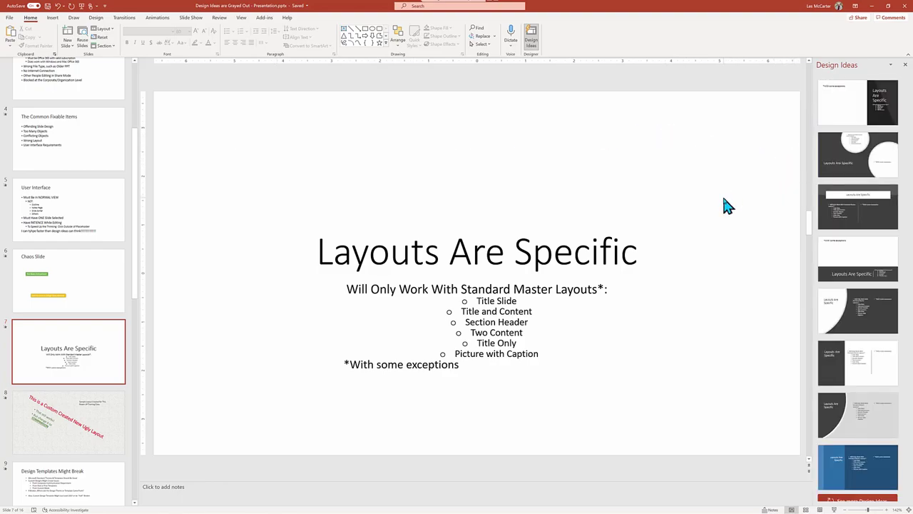
click(114, 32)
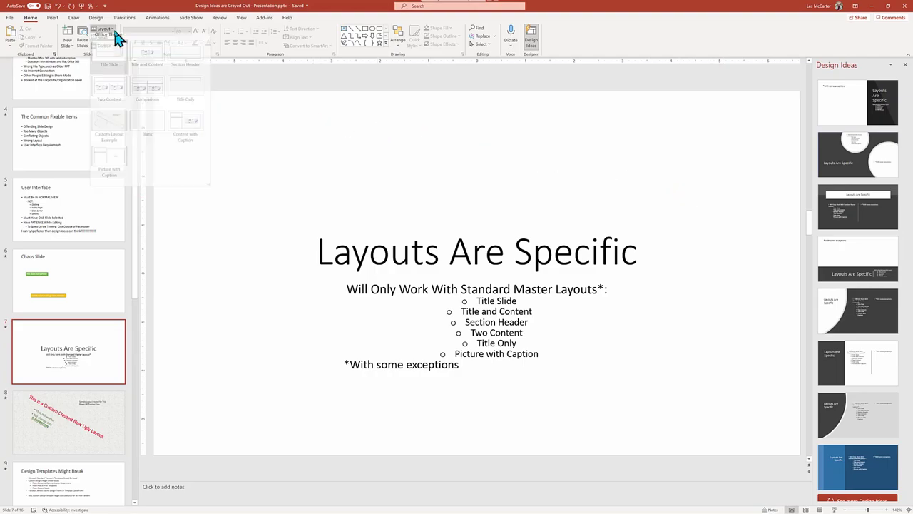
click(181, 64)
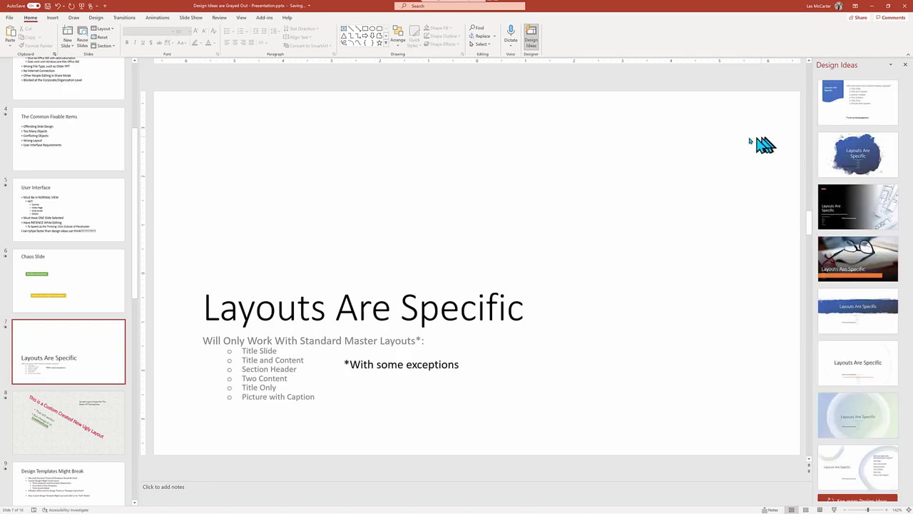
click(107, 29)
click(109, 91)
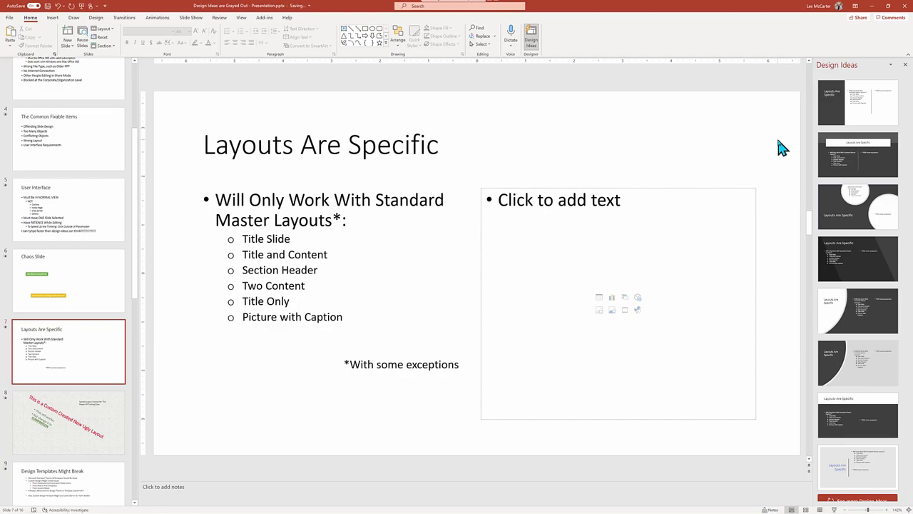
- Apply the Comparison layout to slide 8, then deselect by clicking empty slide space
click(118, 438)
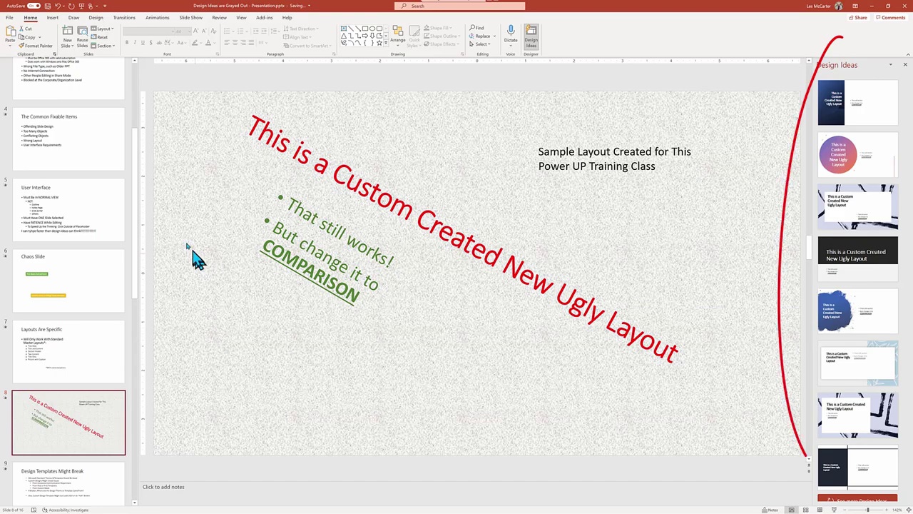
click(103, 28)
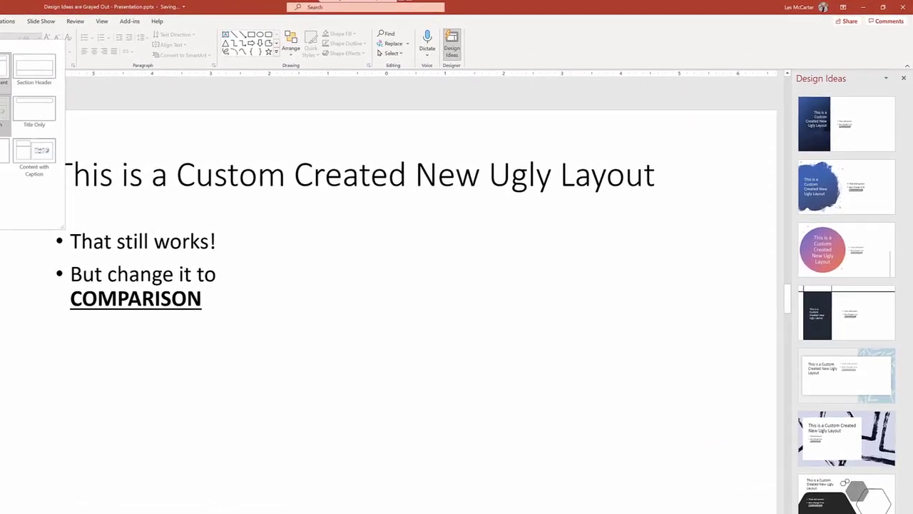
click(3, 114)
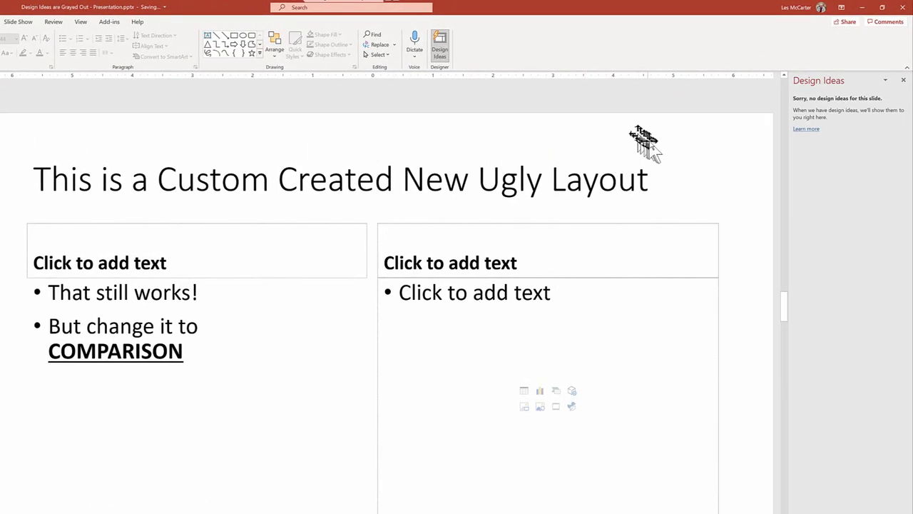
click(645, 143)
click(754, 161)
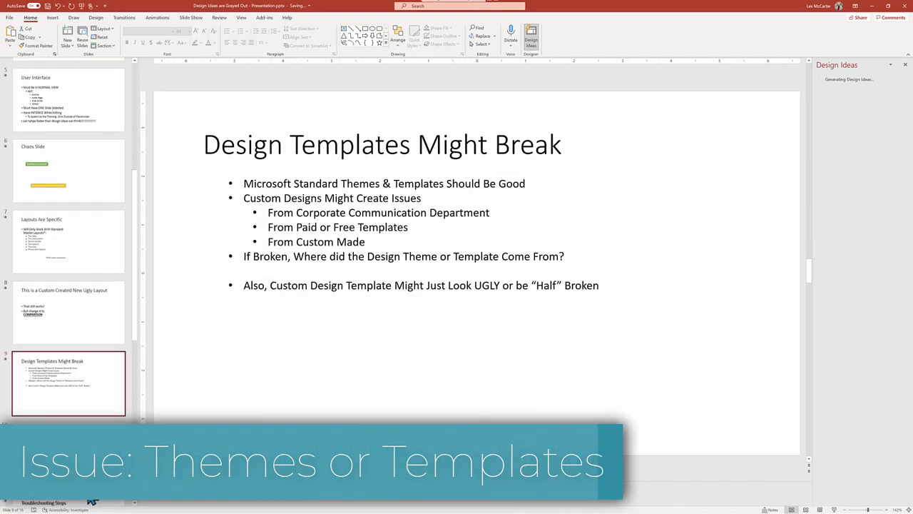
- On slide 9, preview blue gradient, orange-bar, dark wavy gold and cream themes
key(Page_Down)
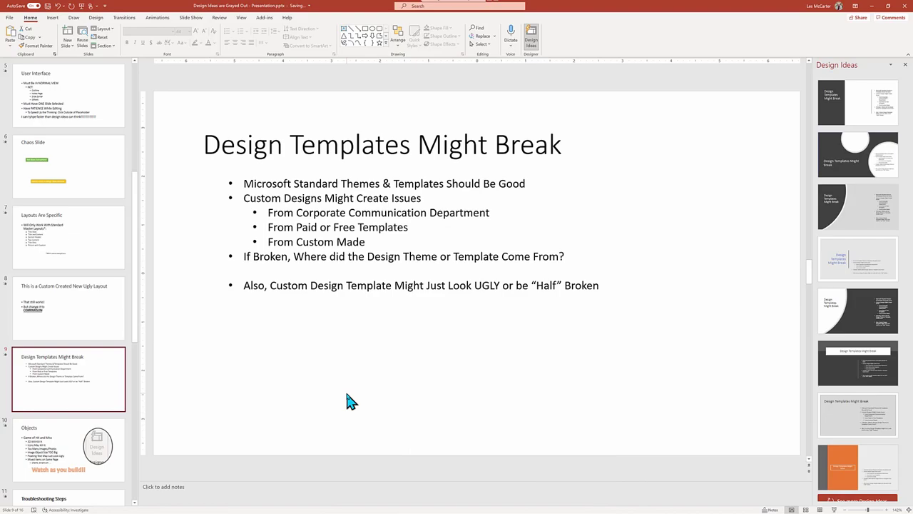
click(96, 17)
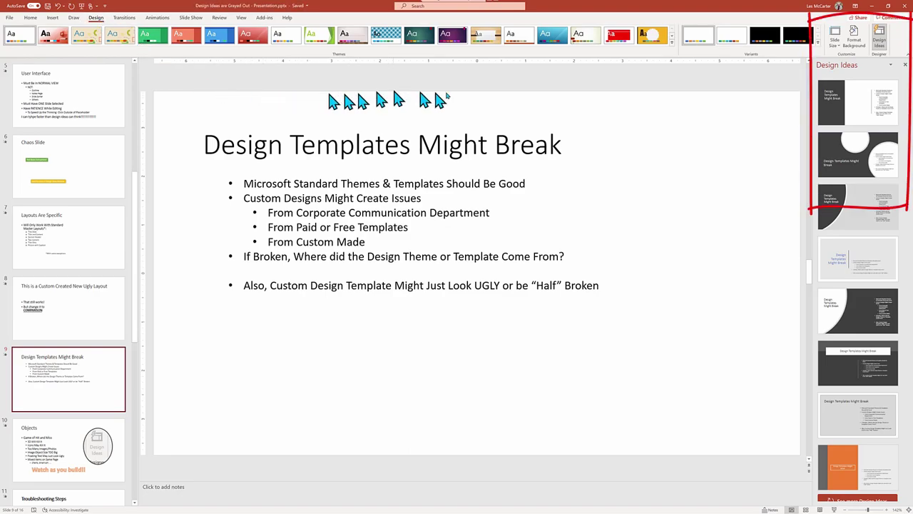
click(551, 37)
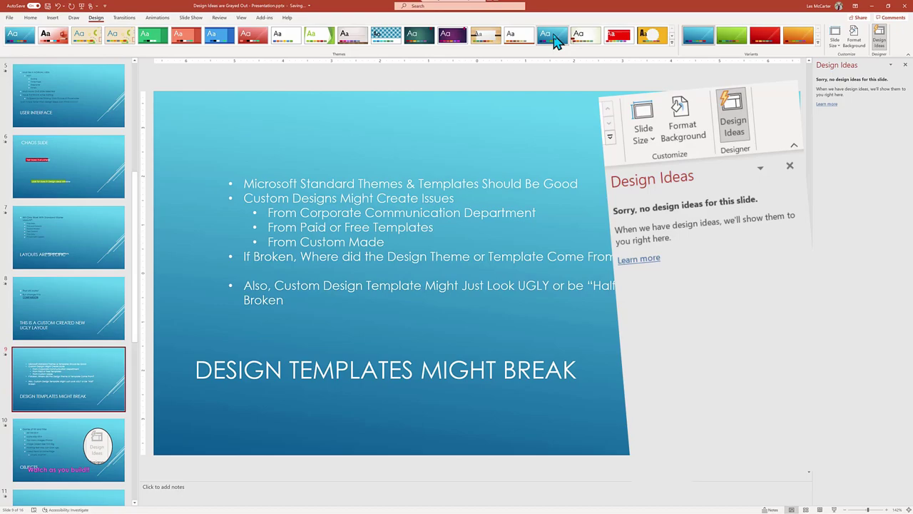
click(521, 37)
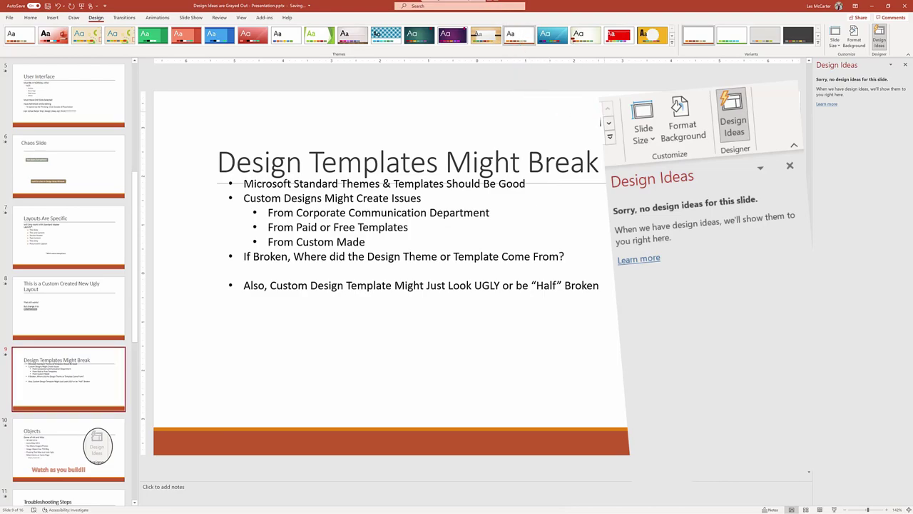
click(652, 36)
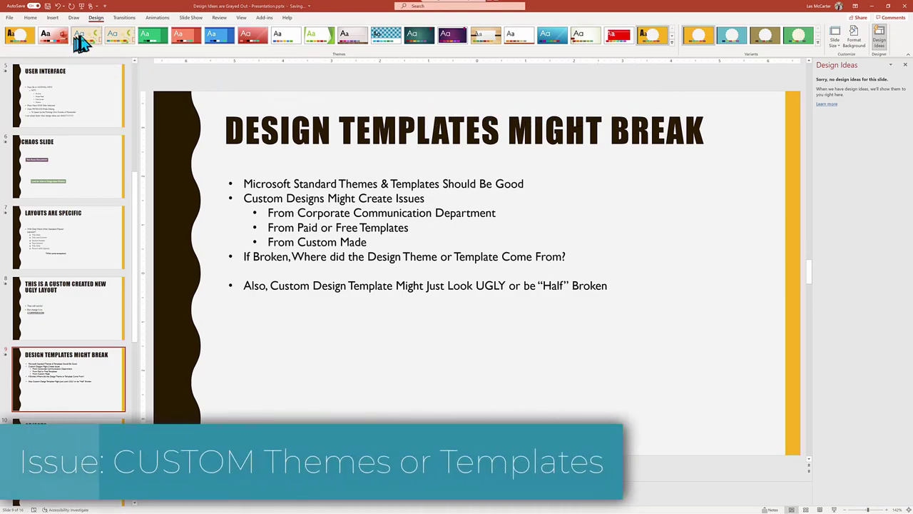
click(81, 42)
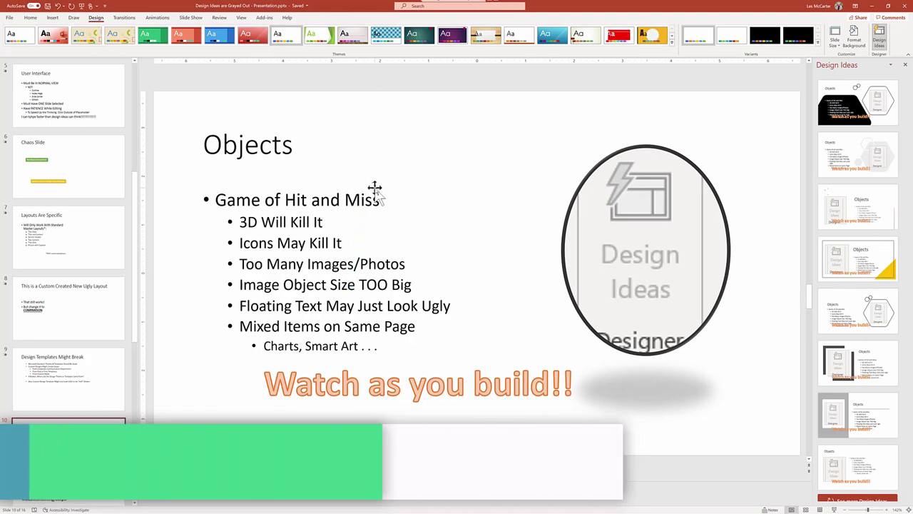
- Insert the animated dog from the Animated for Education 3D models onto the Objects slide
click(52, 18)
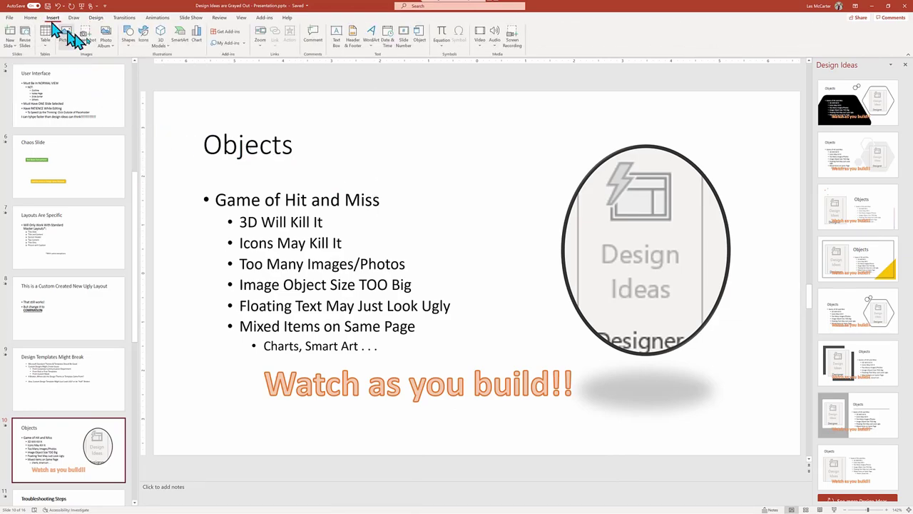
click(162, 42)
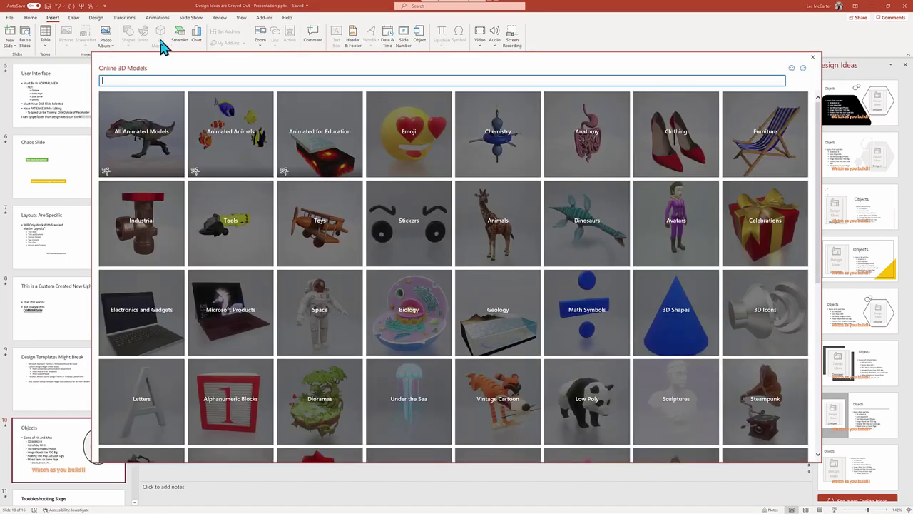
click(317, 137)
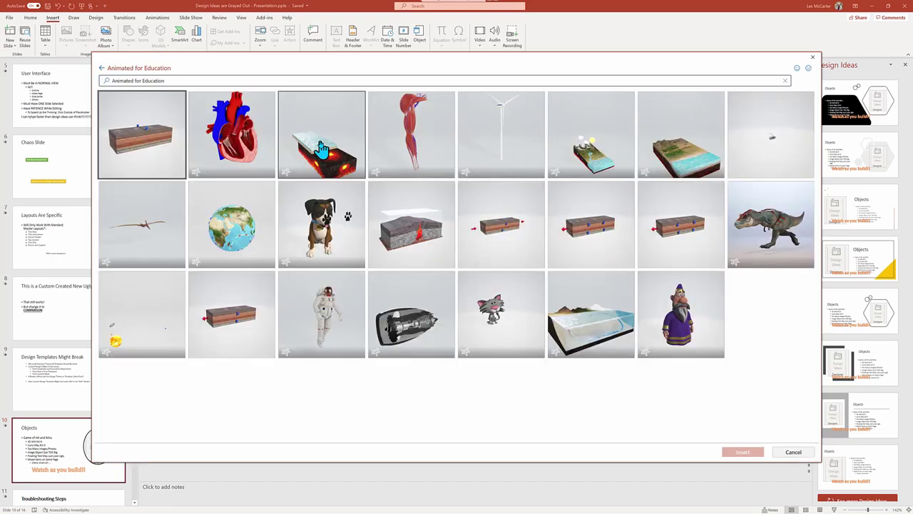
click(326, 228)
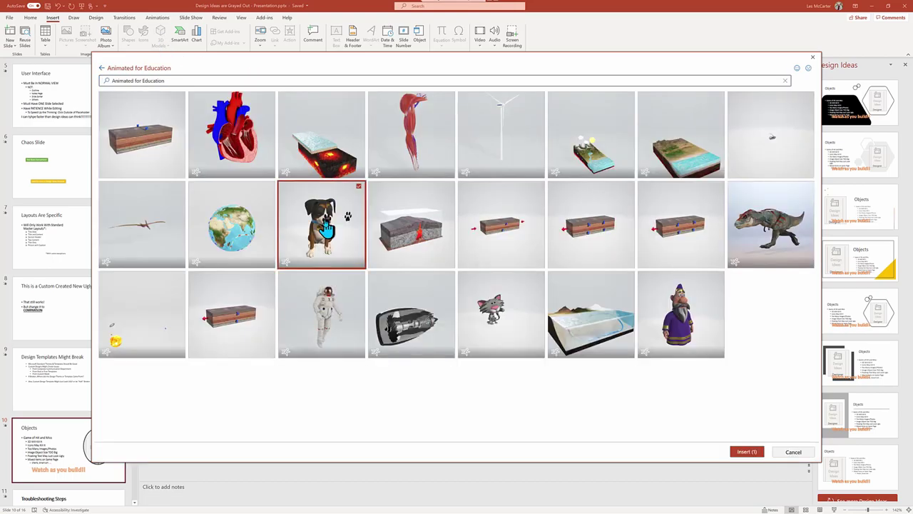
click(747, 452)
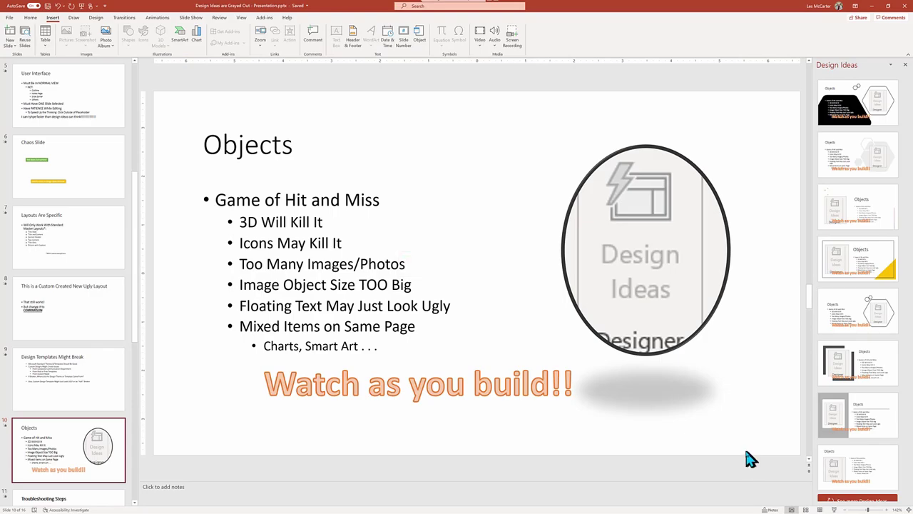
click(746, 437)
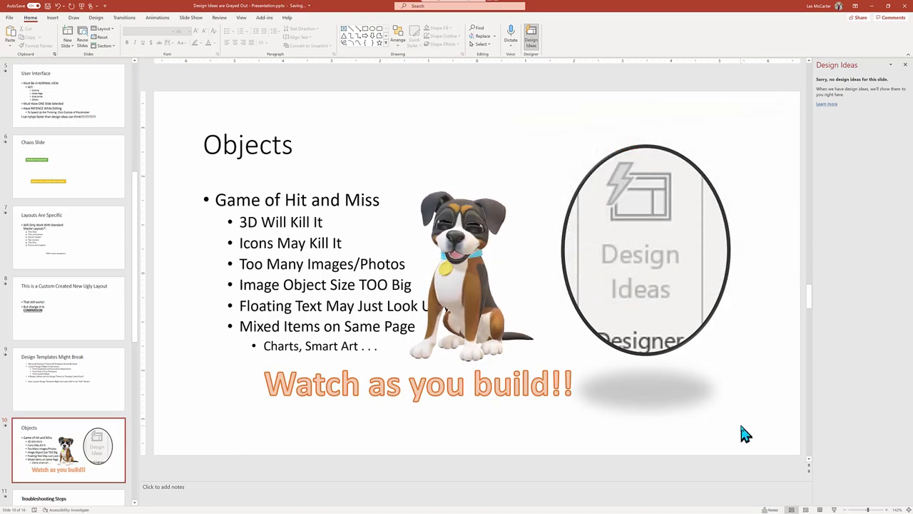
- Delete the 3D dog, then insert ten stock images onto the Objects slide
key(Delete)
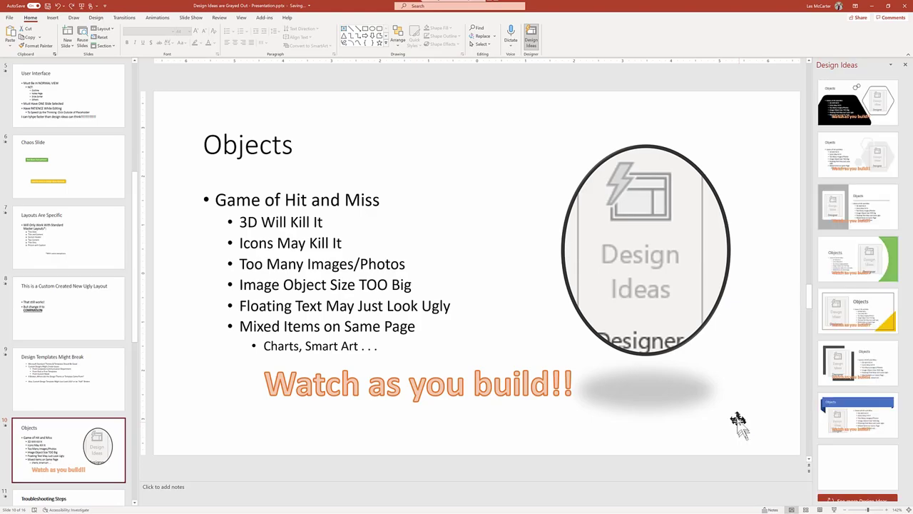
click(53, 17)
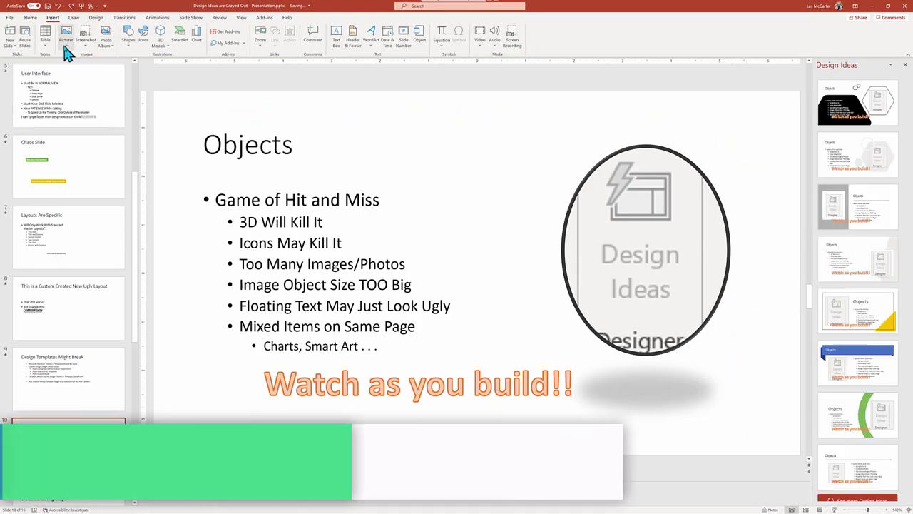
click(65, 37)
click(81, 75)
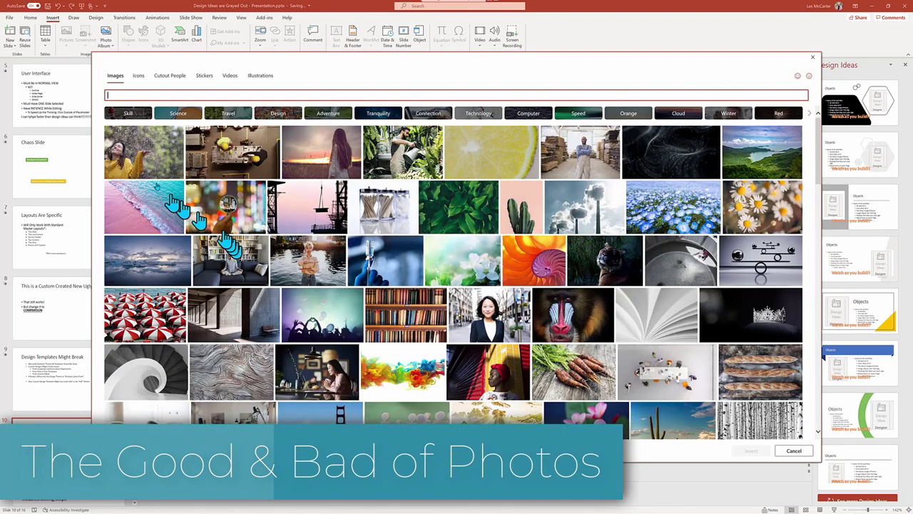
click(146, 160)
click(236, 160)
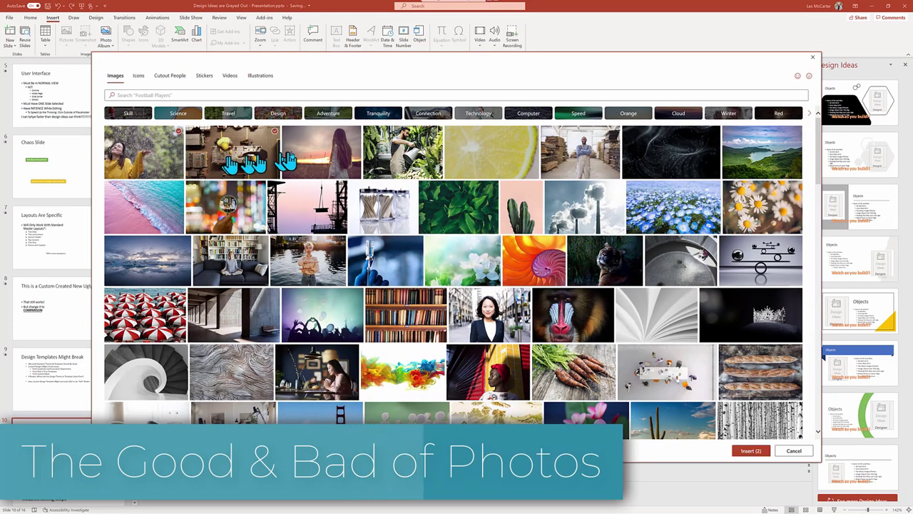
click(317, 160)
click(402, 160)
click(485, 163)
click(580, 152)
click(671, 152)
click(762, 152)
click(142, 207)
click(214, 214)
click(751, 451)
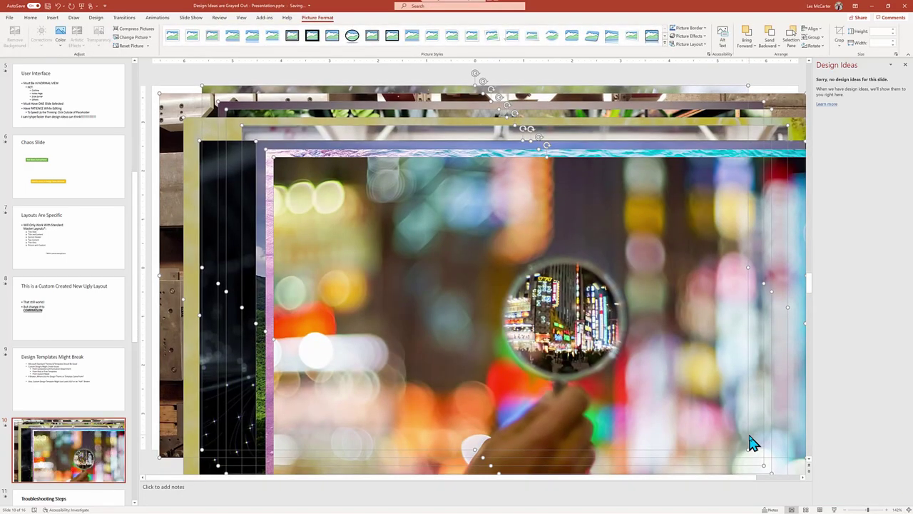
- Delete the magnifier, beach, landscape, dark particle and warehouse worker photos
click(142, 67)
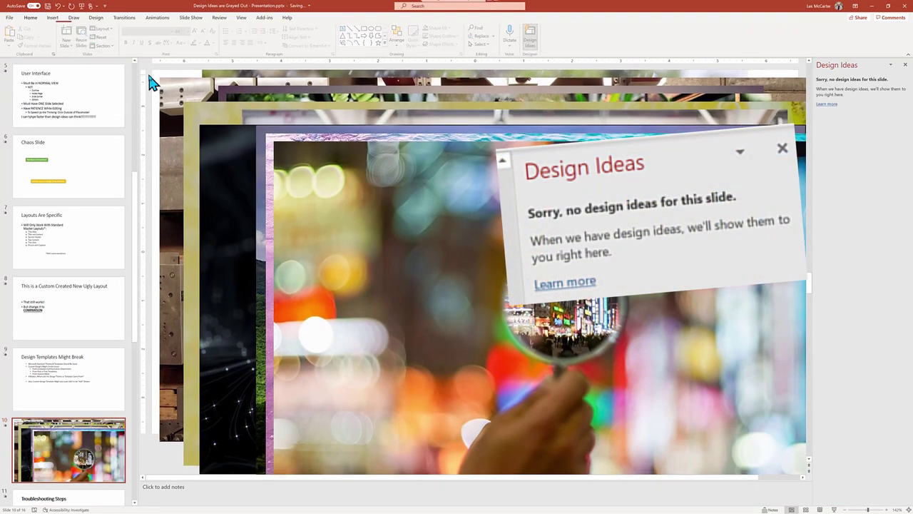
click(371, 207)
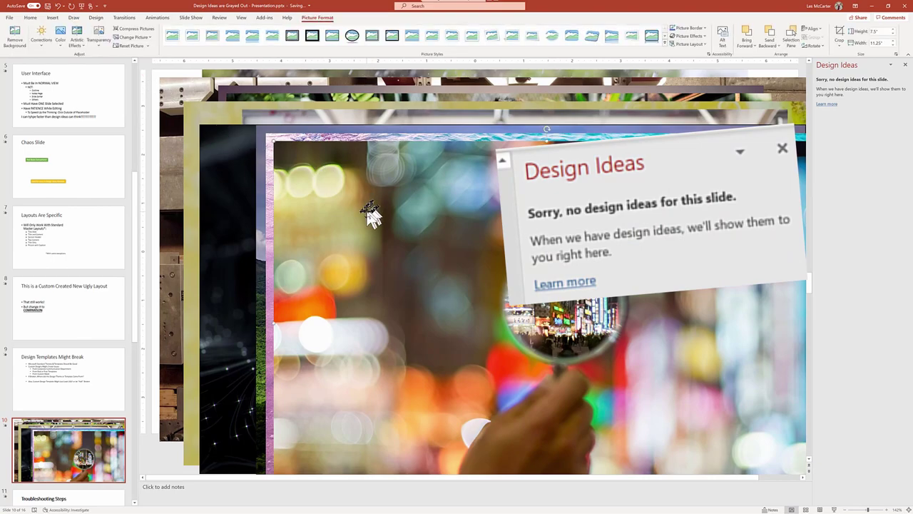
key(Delete)
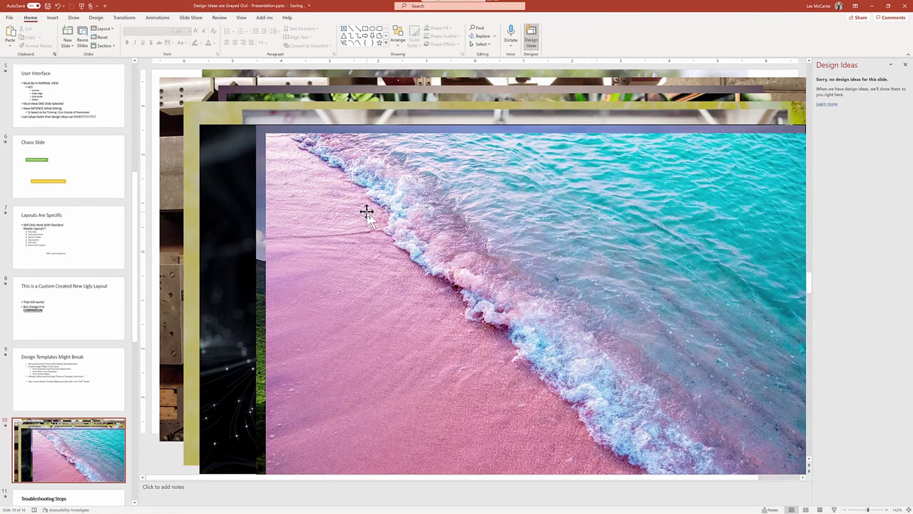
click(366, 212)
key(Delete)
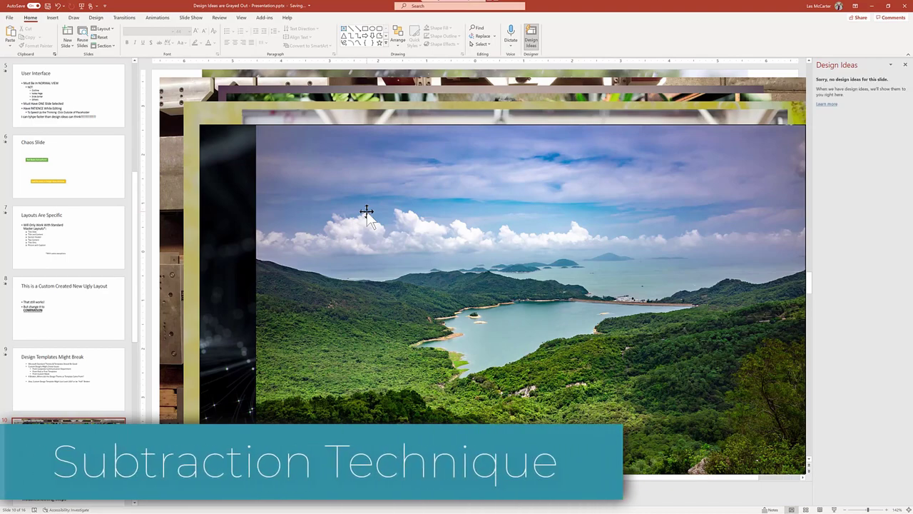
click(366, 212)
key(Delete)
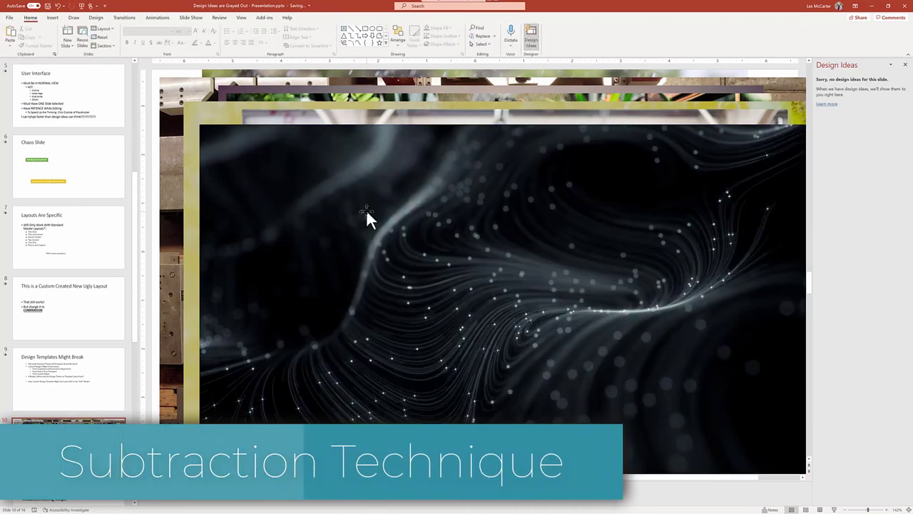
click(366, 212)
key(Delete)
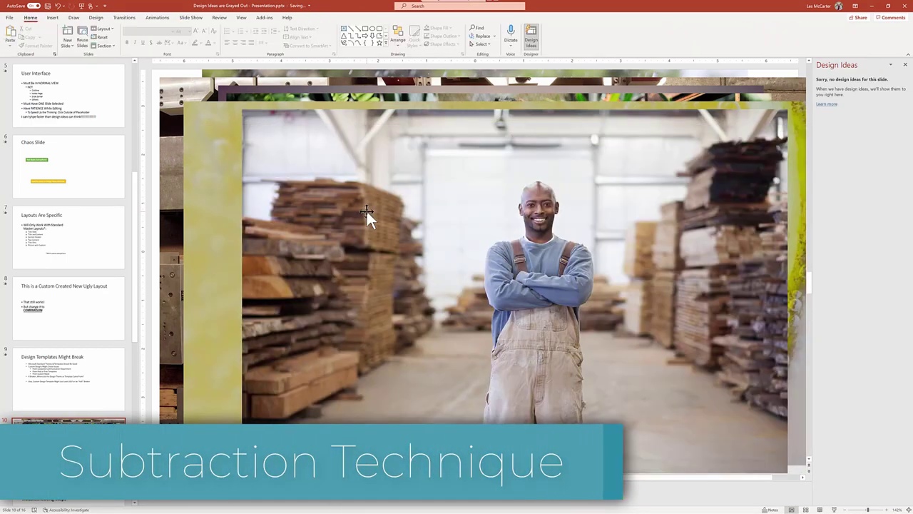
click(366, 211)
key(Delete)
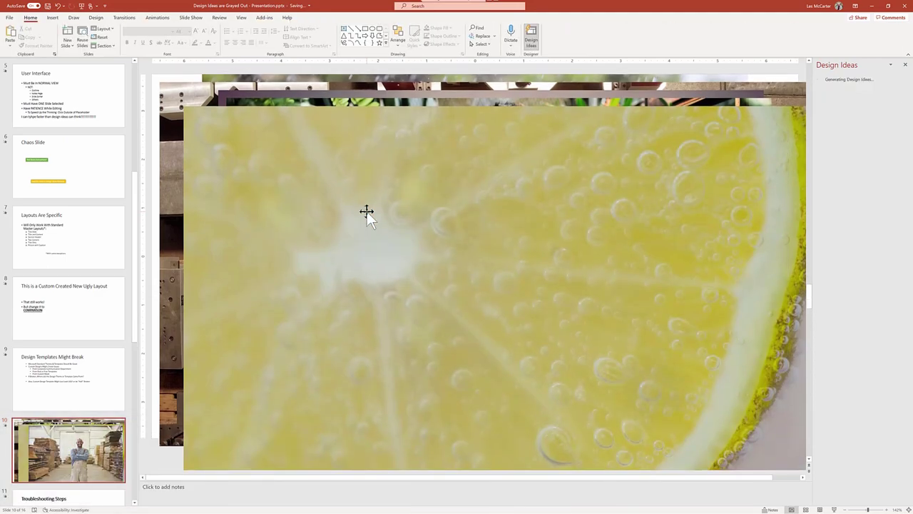
- Delete the lemon, plant-watering, sunset and factory photos
click(367, 211)
key(Delete)
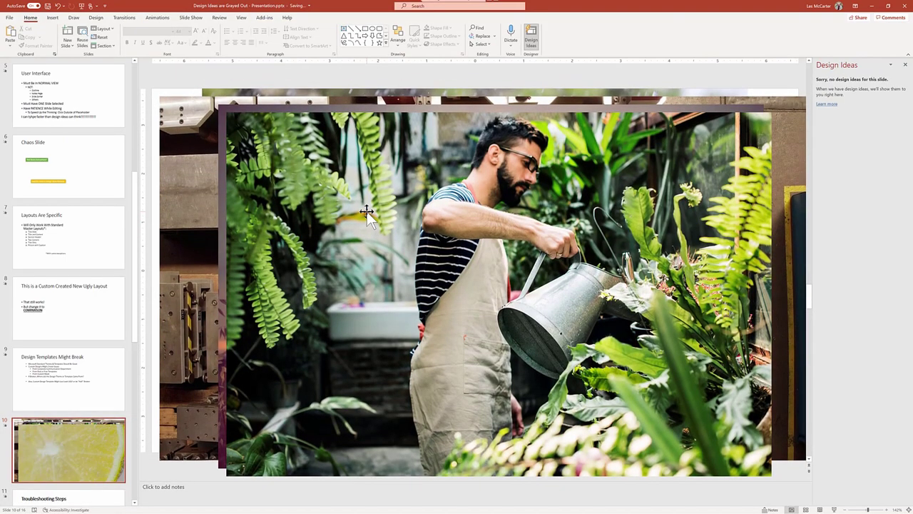
click(367, 211)
key(Delete)
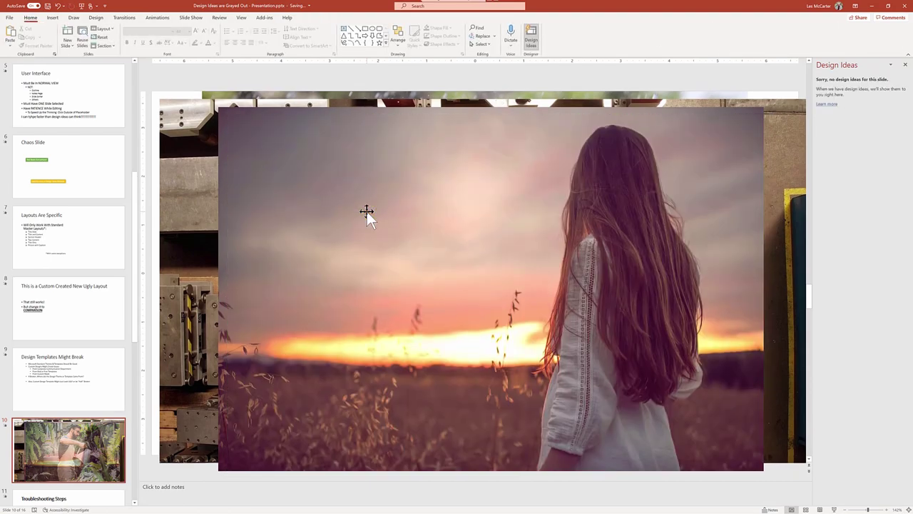
click(367, 212)
key(Delete)
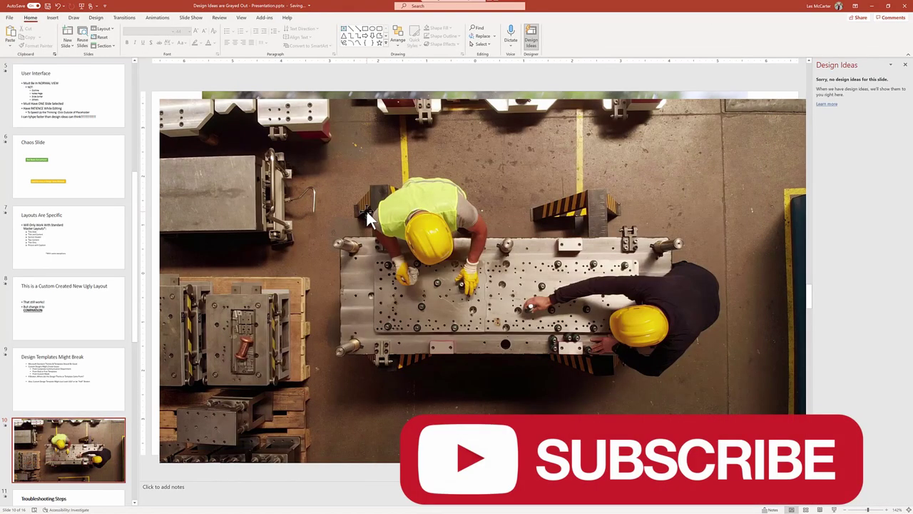
click(366, 209)
key(Delete)
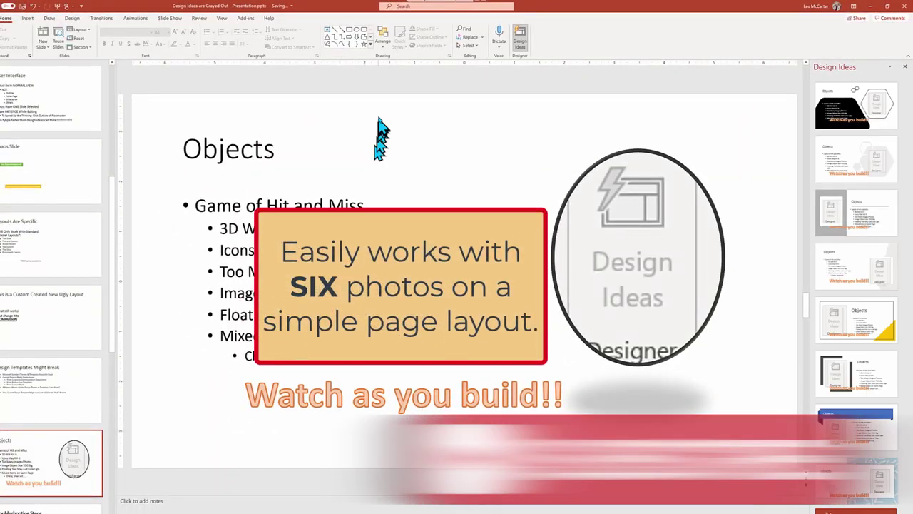
- Insert the baguette stock photo on the Objects slide and apply the second Design Ideas layout
click(27, 19)
click(44, 42)
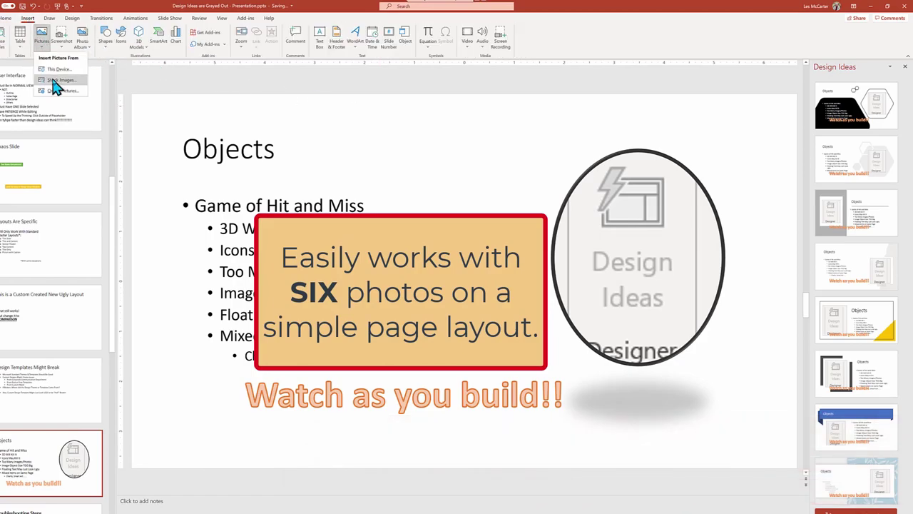
click(57, 81)
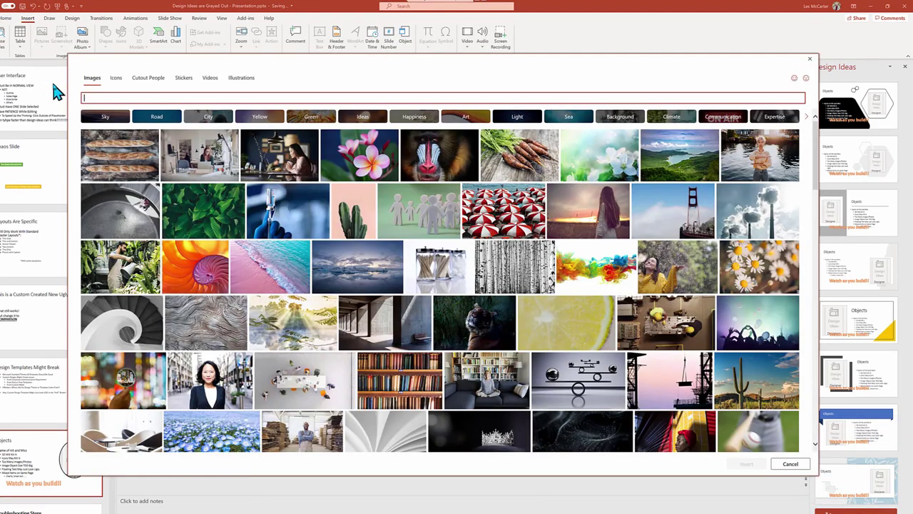
click(154, 161)
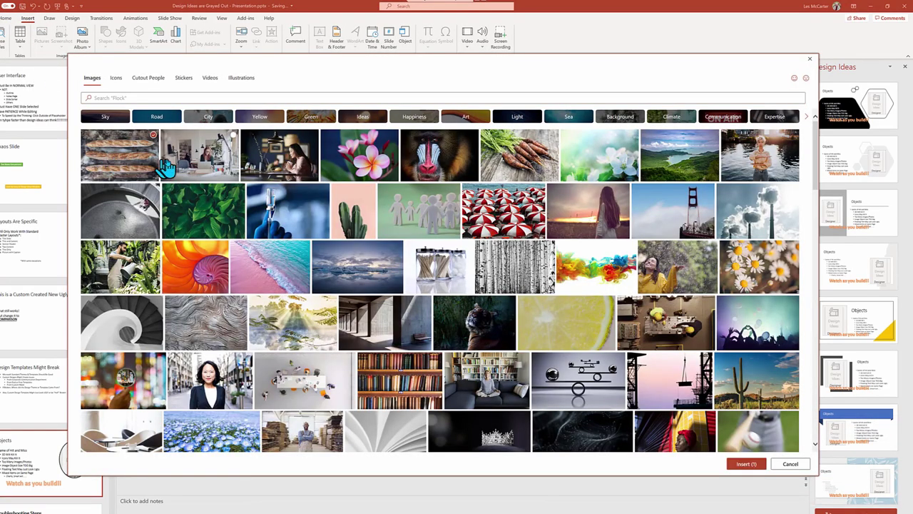
click(742, 465)
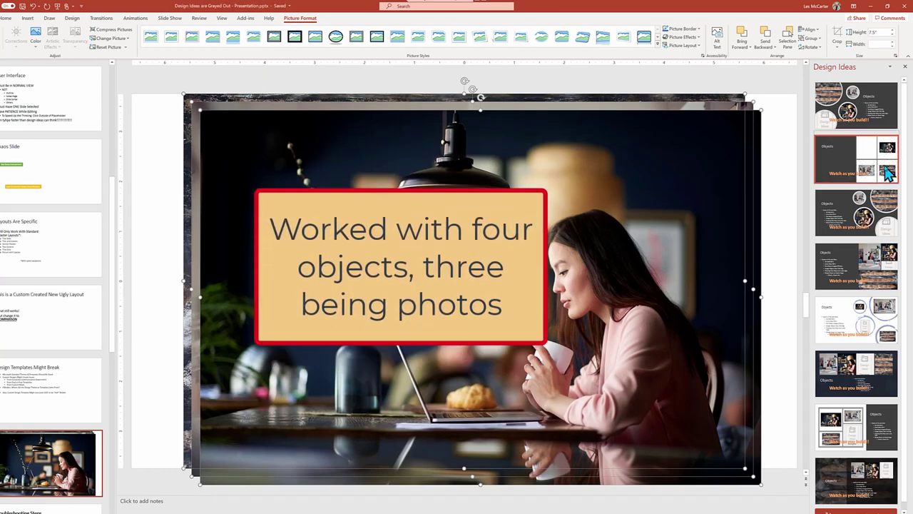
click(889, 174)
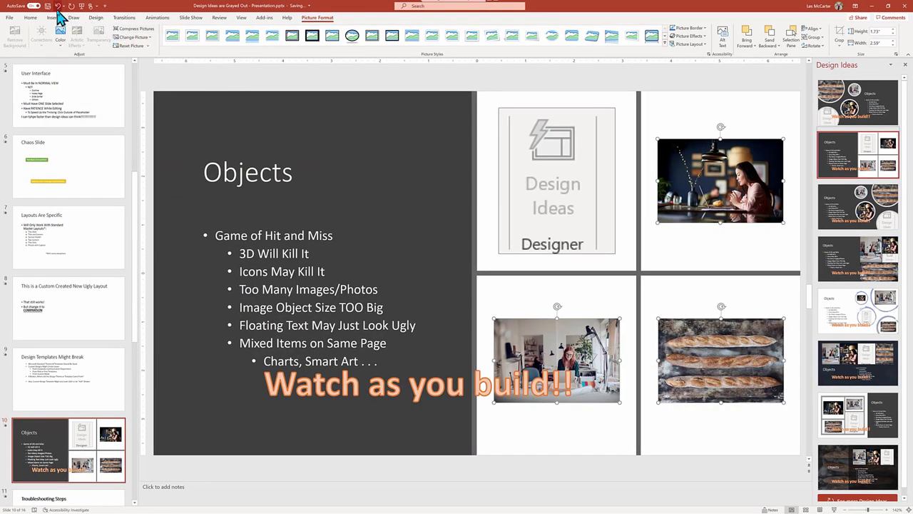
- Undo the applied designs to restore the plain Objects slide
click(58, 7)
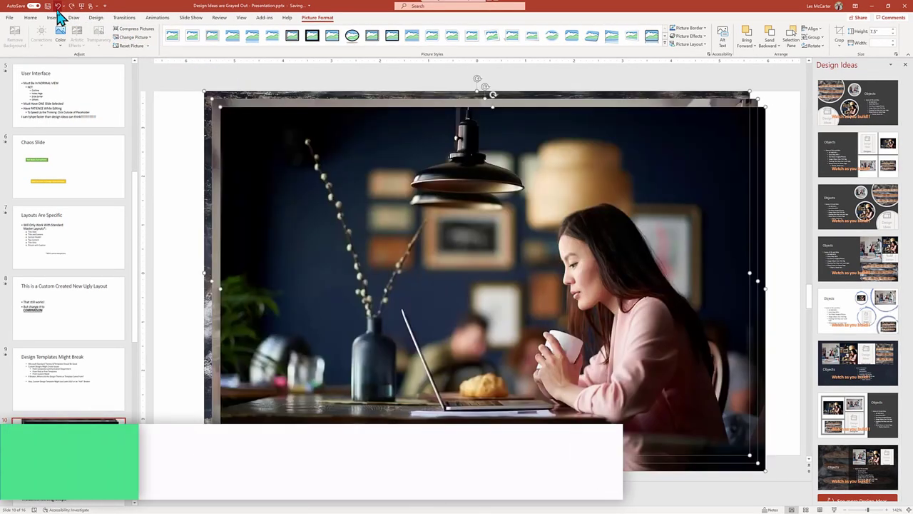
click(58, 7)
click(320, 108)
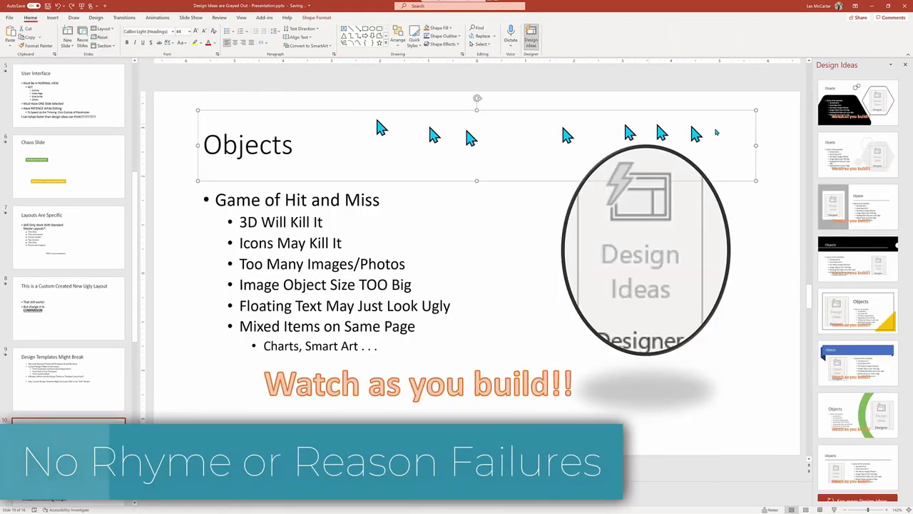
click(778, 185)
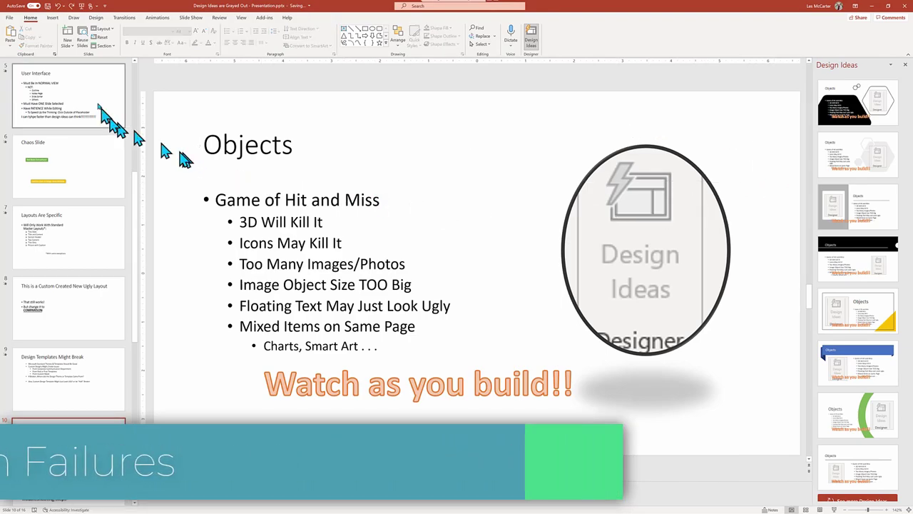
- Insert a clustered column chart on the Objects slide
click(55, 20)
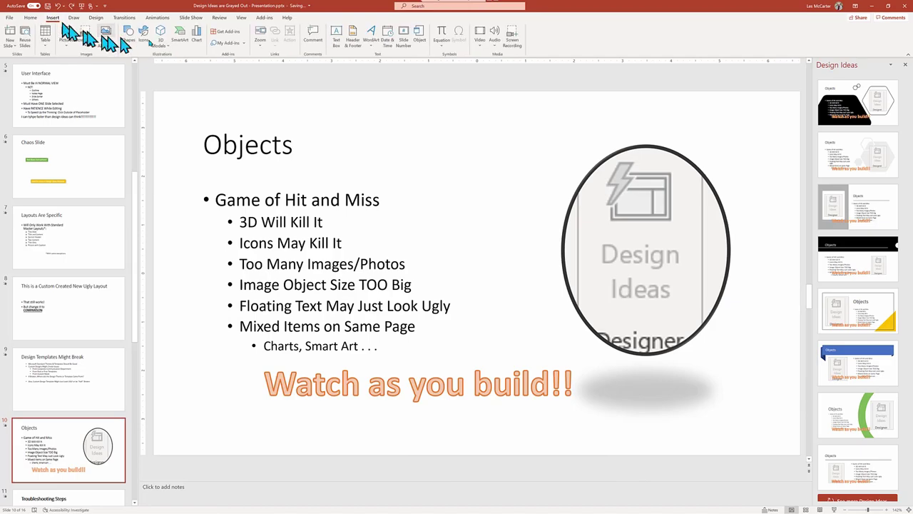
click(198, 39)
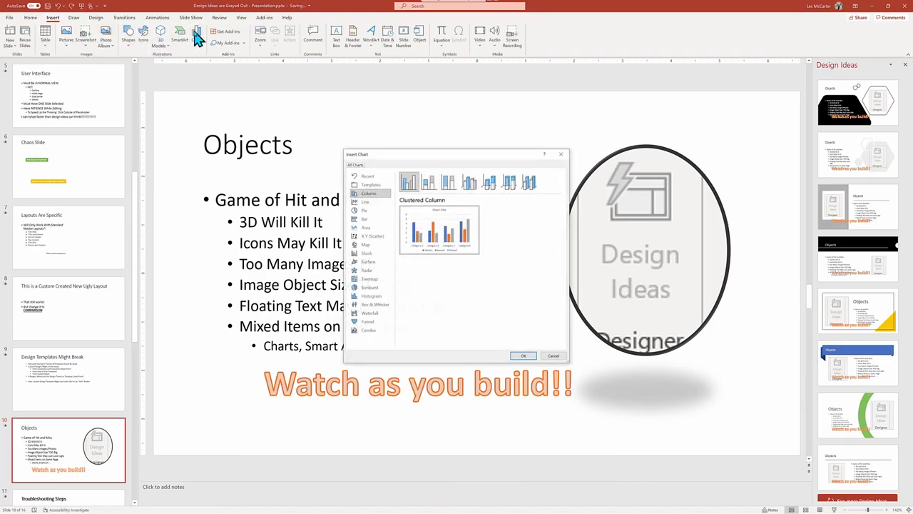
click(524, 357)
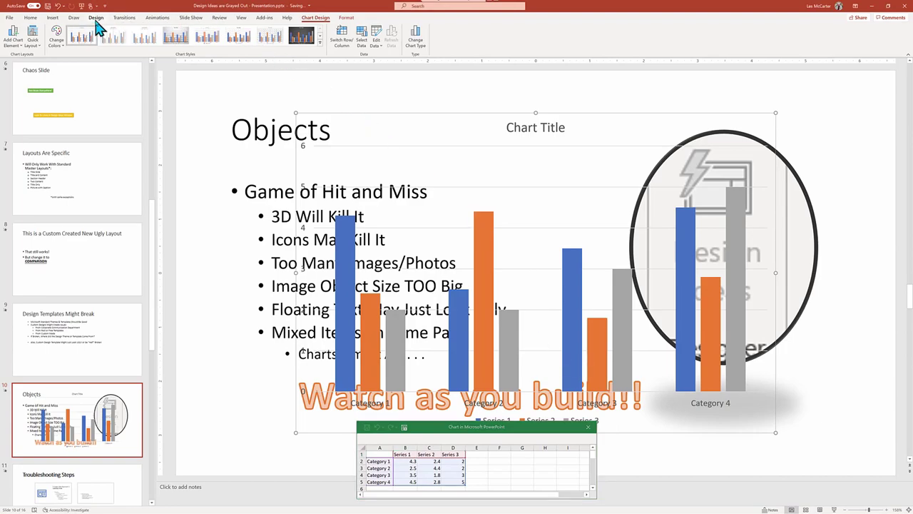
- Open Design Ideas, close the chart data sheet, and delete the oval Designer picture
click(96, 18)
click(880, 37)
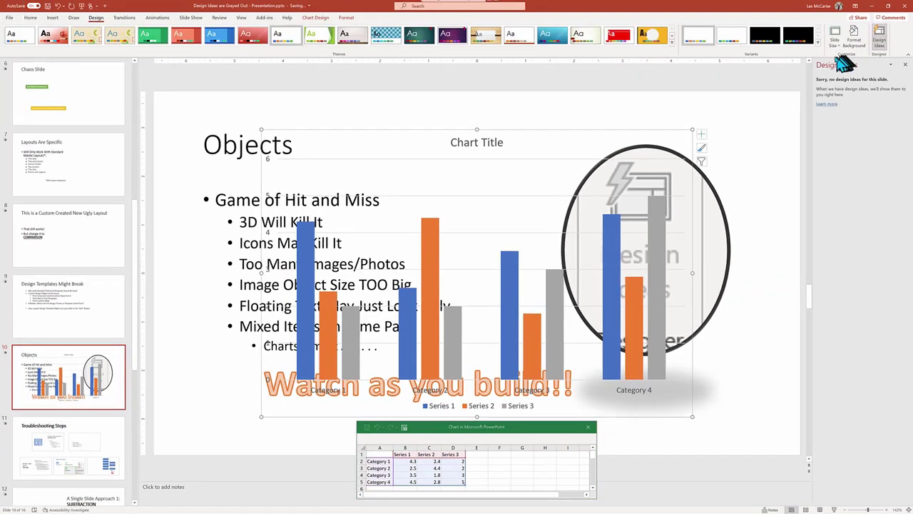
click(726, 244)
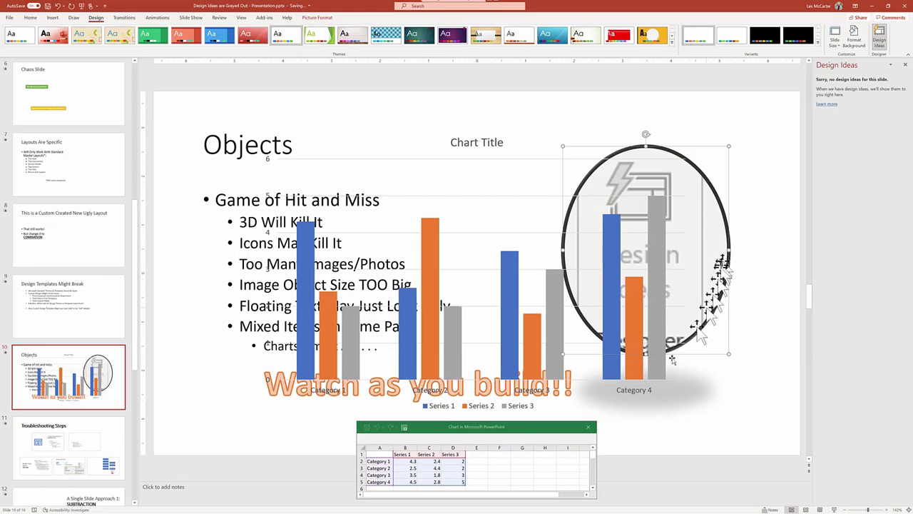
click(588, 428)
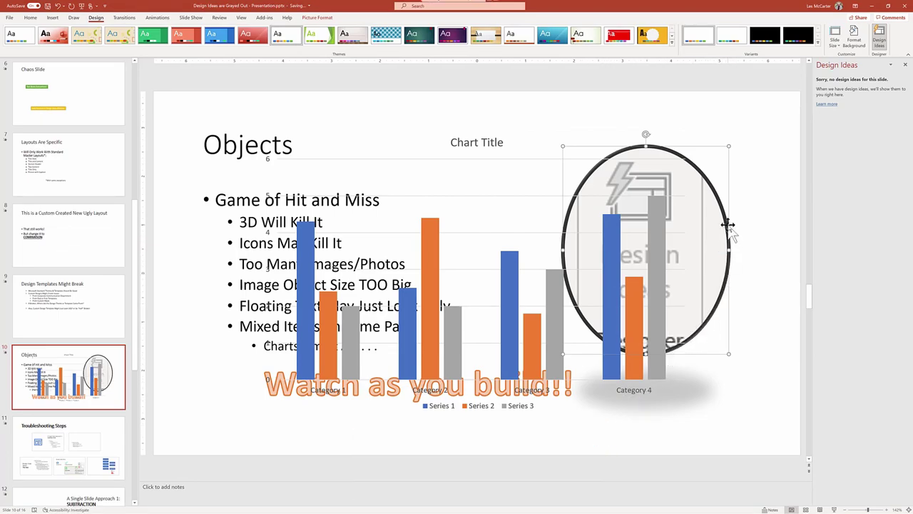
key(Delete)
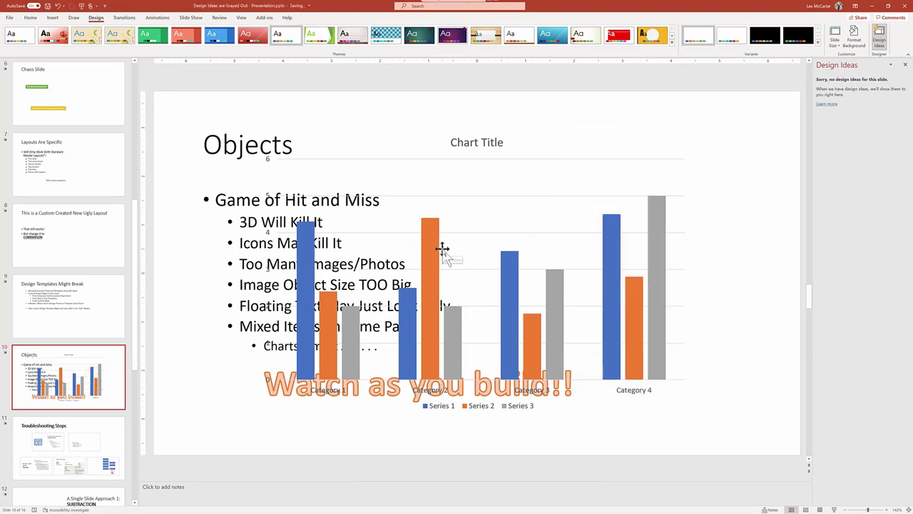
- Shrink the chart to the slide's top right, then go to the Troubleshooting Steps slide
click(454, 289)
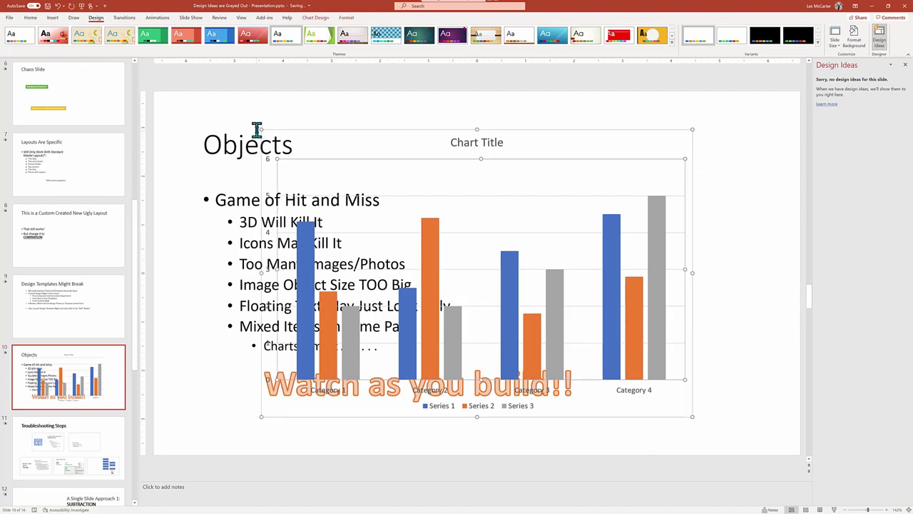
drag(262, 129, 427, 249)
drag(485, 251, 571, 126)
click(751, 369)
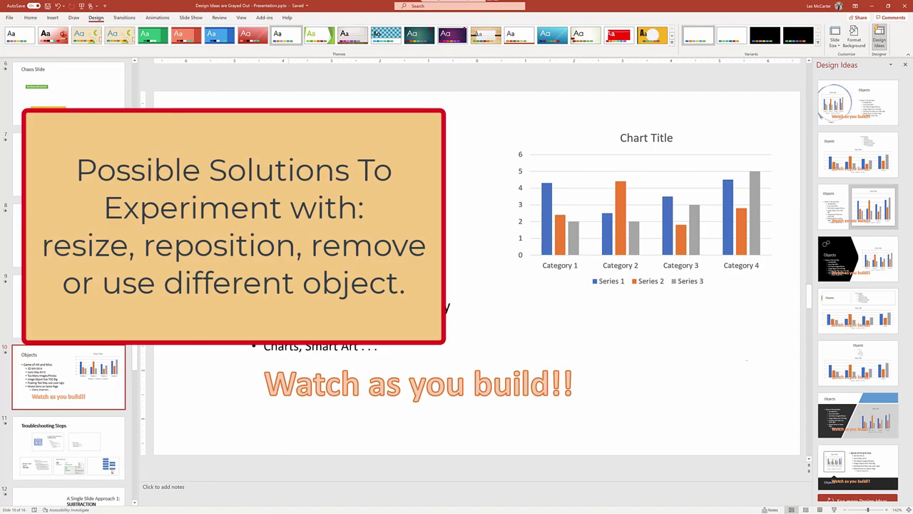
click(105, 438)
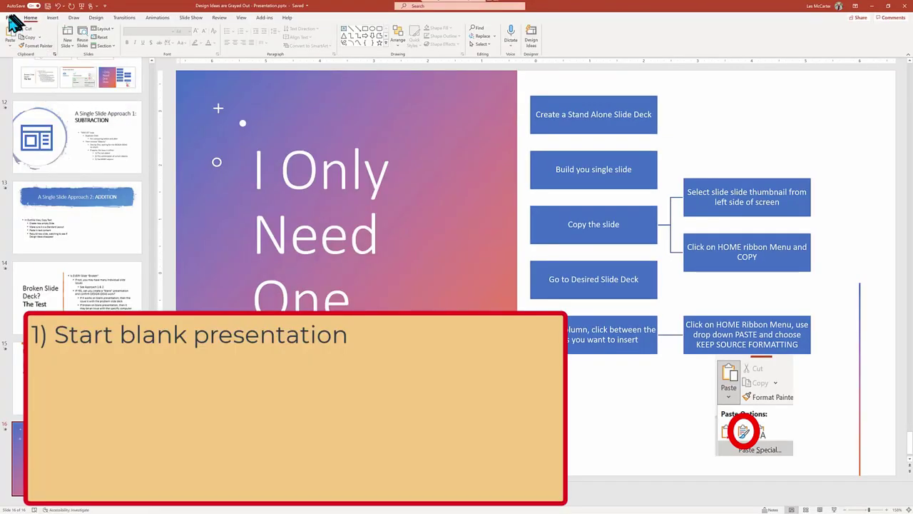
- Create a blank presentation titled 'Fix My Slideshow!' with subtitle 'A One Page Fix'
click(11, 20)
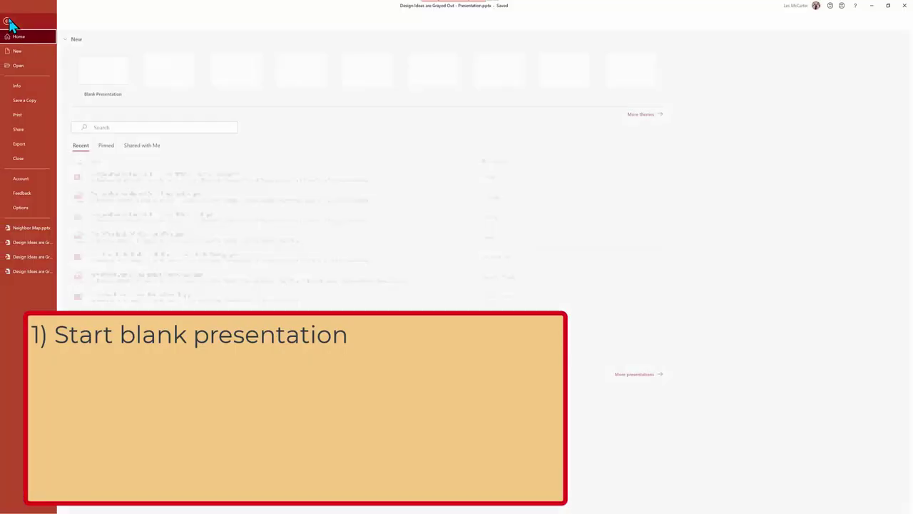
click(106, 71)
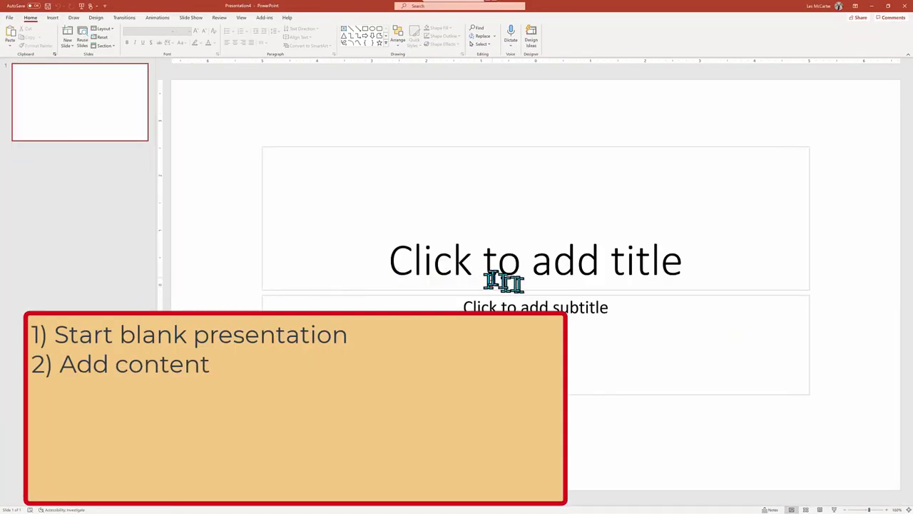
click(492, 278)
text(Fix M)
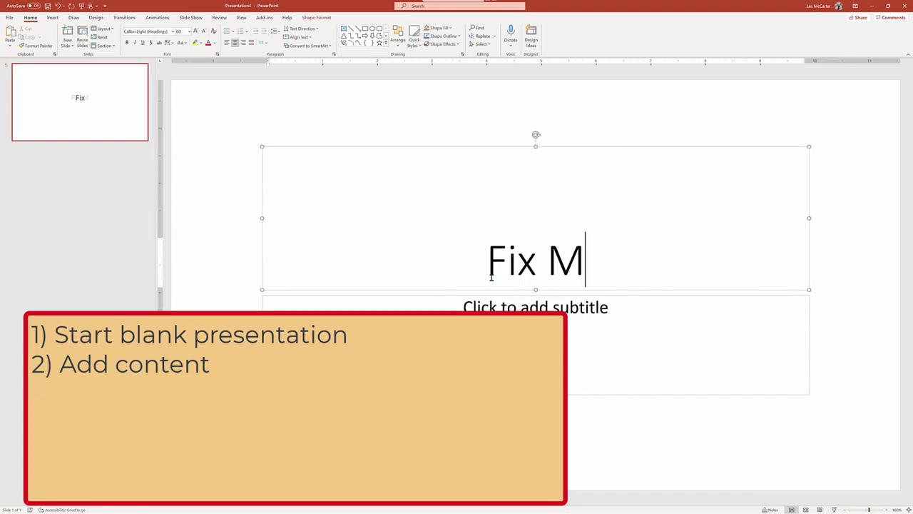
text(y Slideshow!)
key(ctrl+Return)
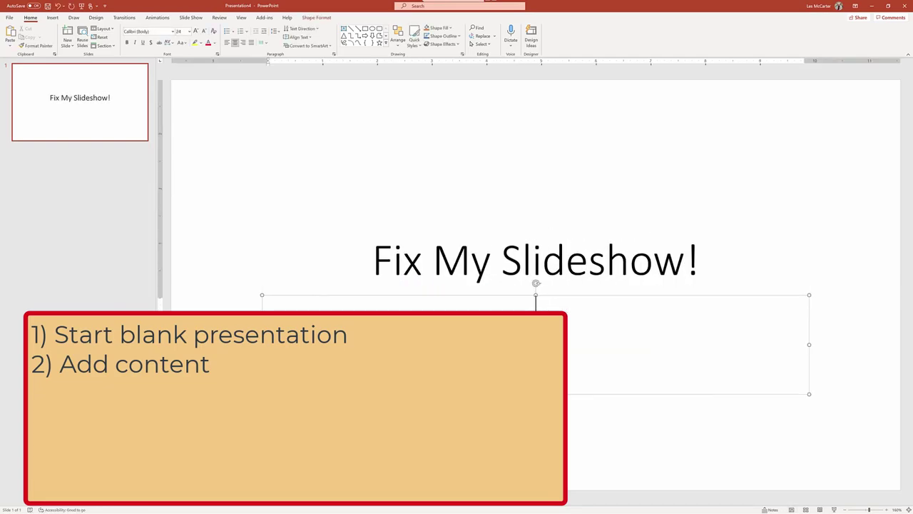
text(A One Page Fix)
- Bring up Design Ideas suggestions for the new title slide
click(765, 119)
click(95, 18)
click(879, 39)
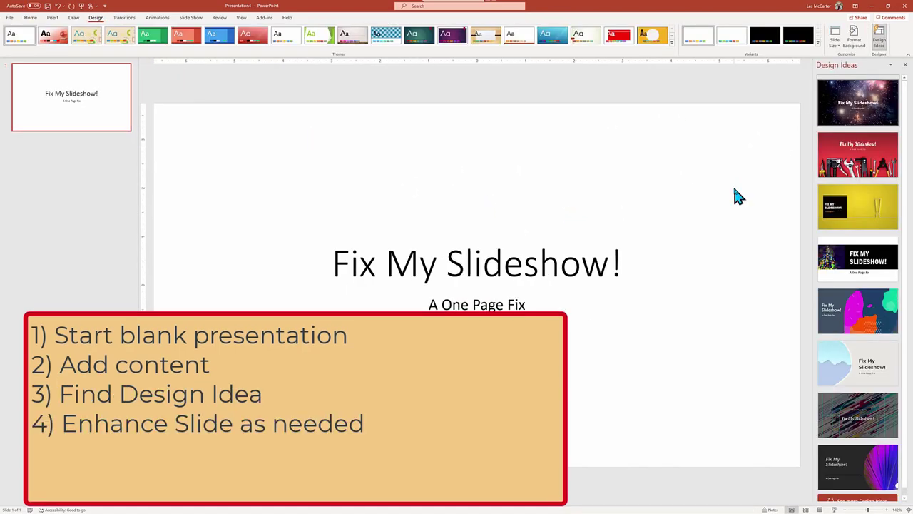
- Apply the red tools design, copy the title slide, and minimize the new deck
click(890, 168)
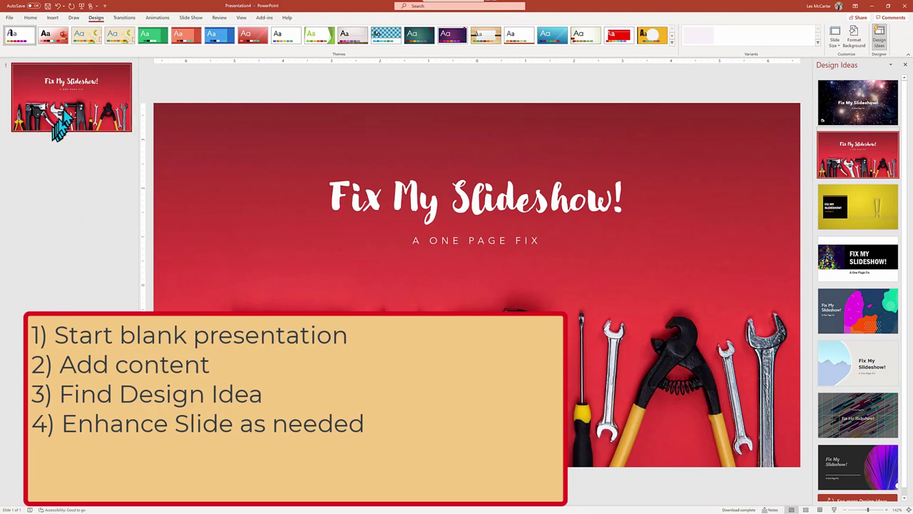
right_click(70, 91)
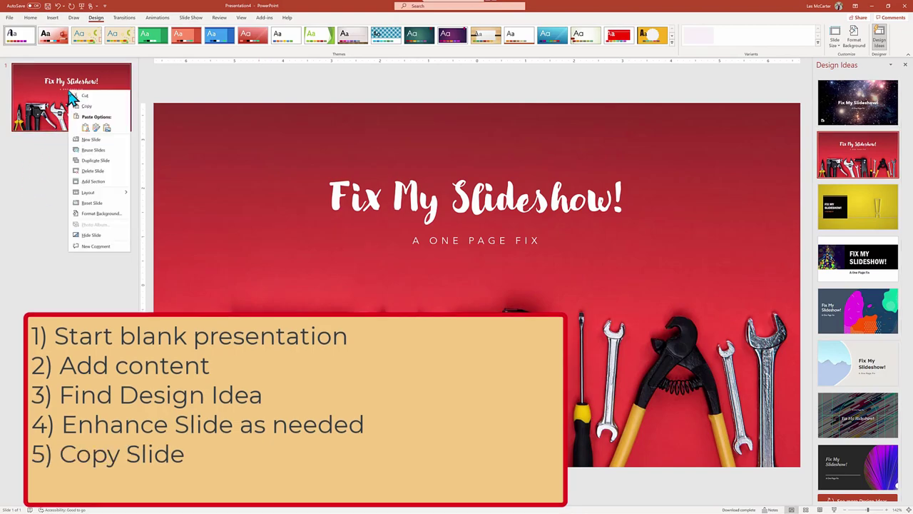
click(86, 106)
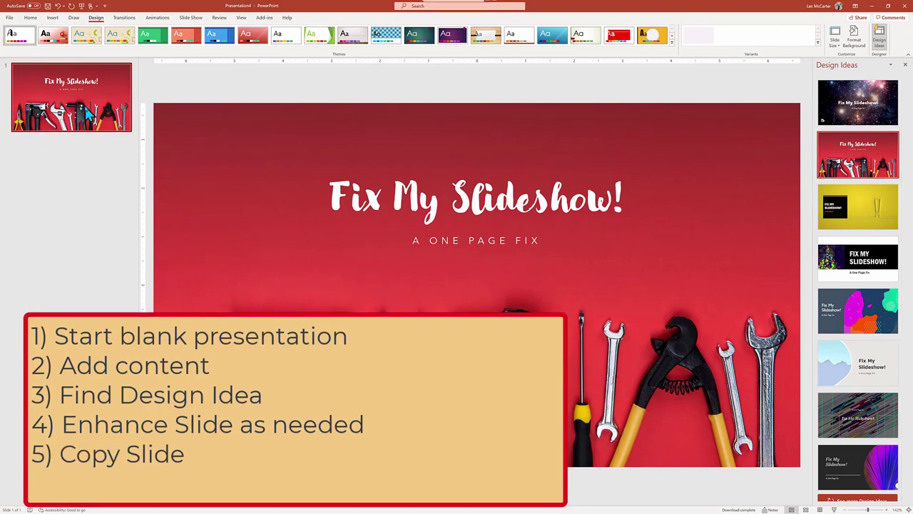
click(872, 7)
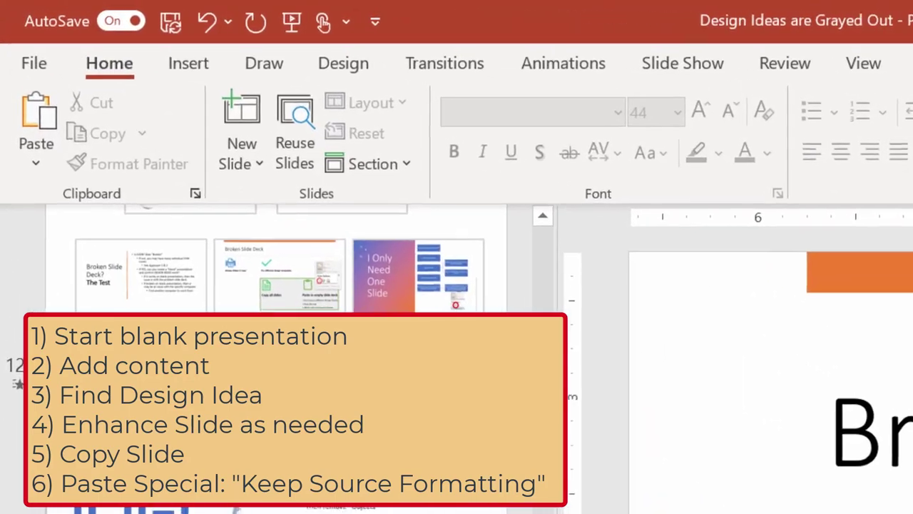
- Paste the 'Fix My Slideshow!' slide with Keep Source Formatting
click(36, 163)
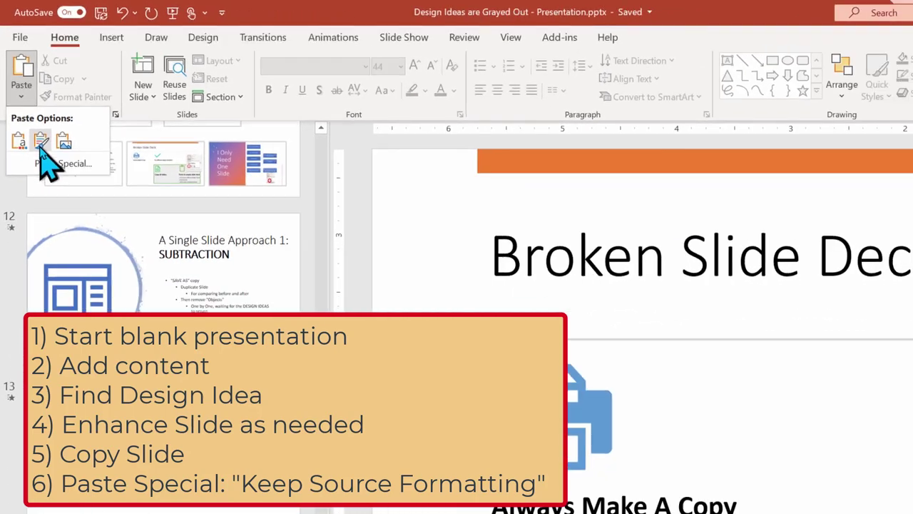
click(79, 282)
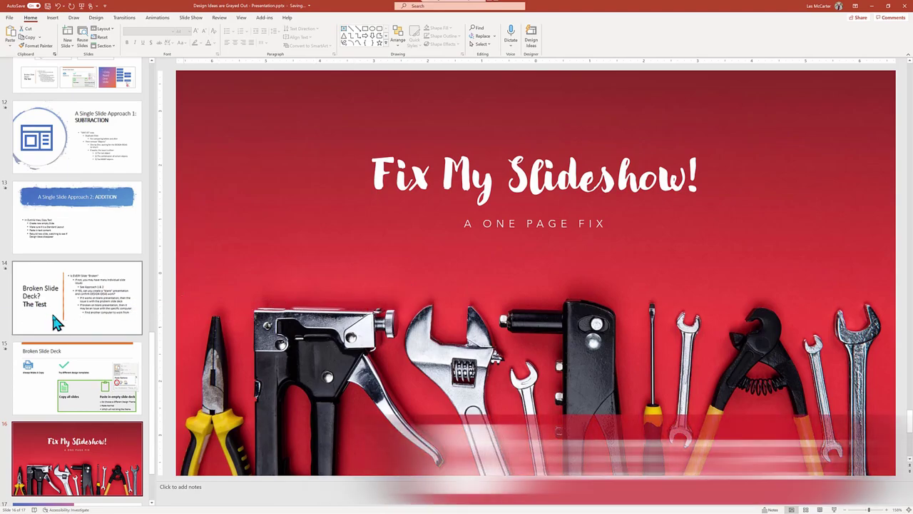
scroll(57, 323, down, 2)
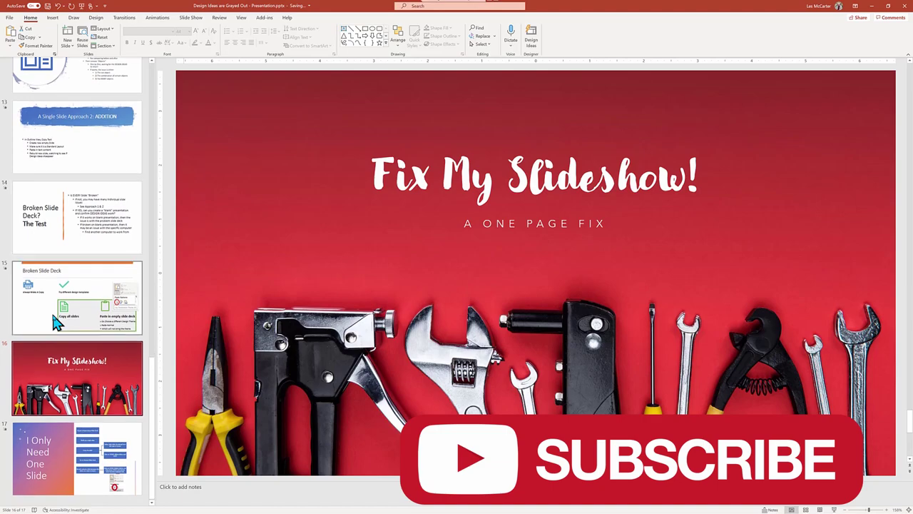